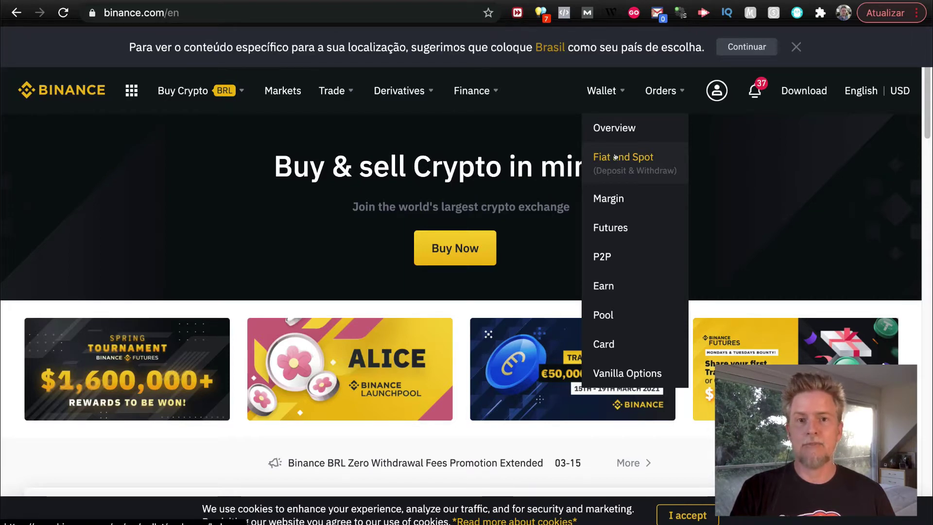
Step: Dismiss the country suggestion banner and open the BRL bank deposit page for buying crypto
click(795, 47)
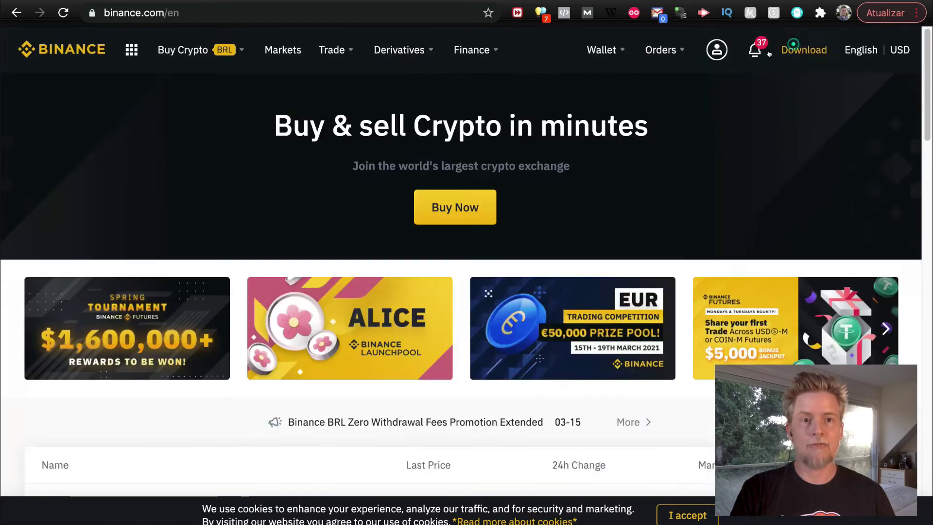
mouse_move(659, 51)
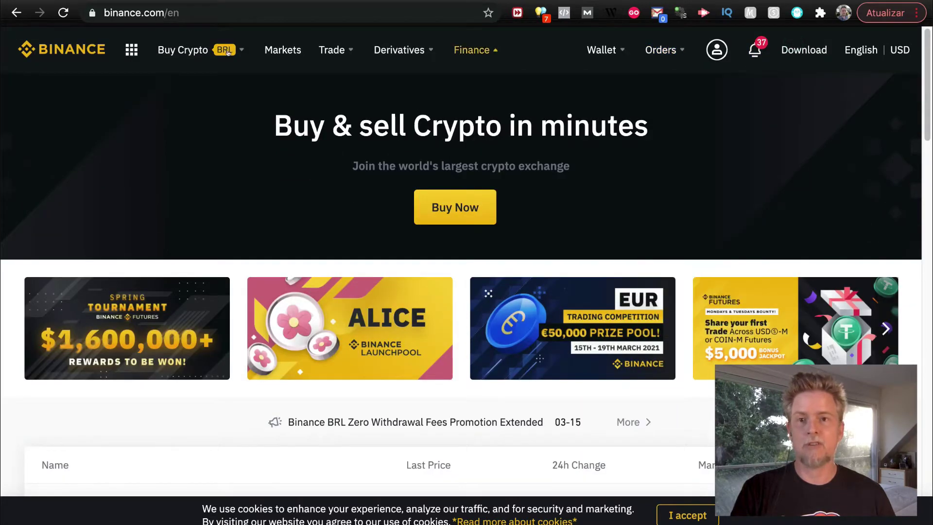
mouse_move(226, 52)
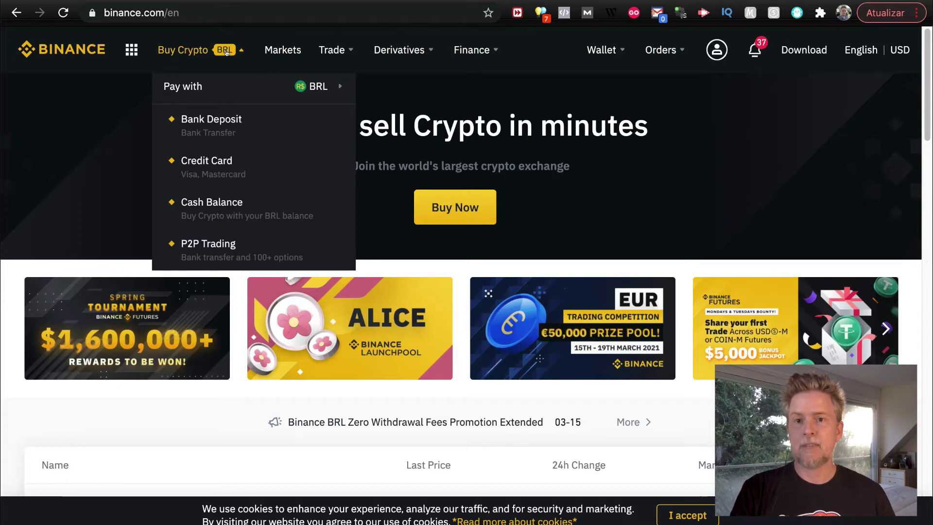
click(222, 121)
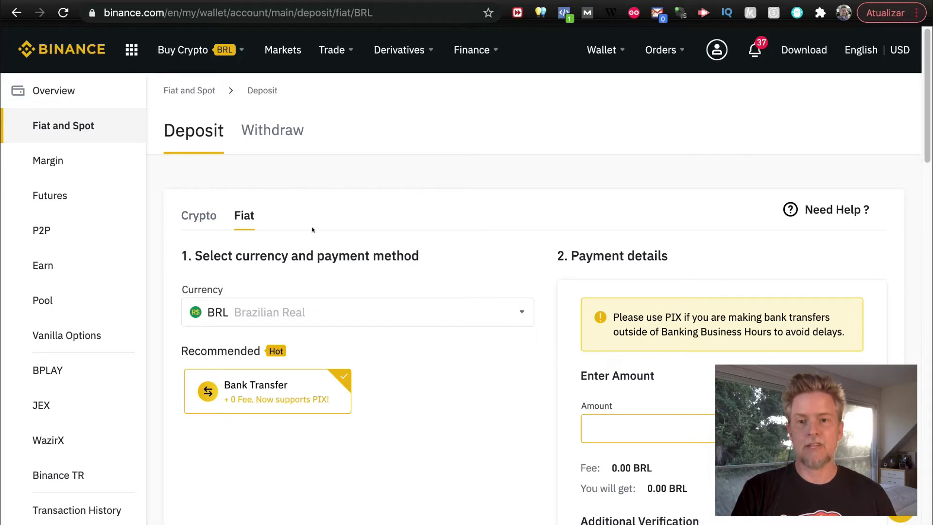
Step: Look over the fiat deposit form and its list of available deposit currencies, leaving BRL selected
scroll(338, 250, down, 6)
scroll(339, 235, up, 5)
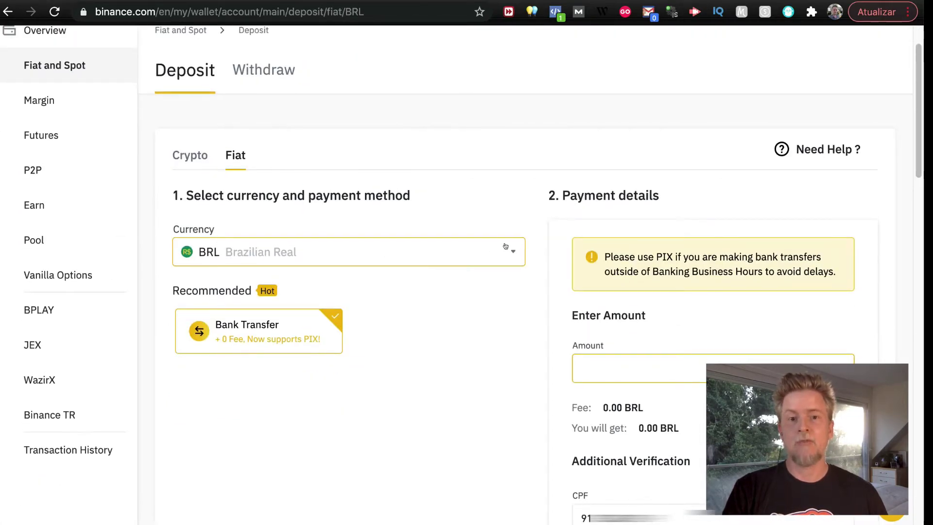
click(507, 247)
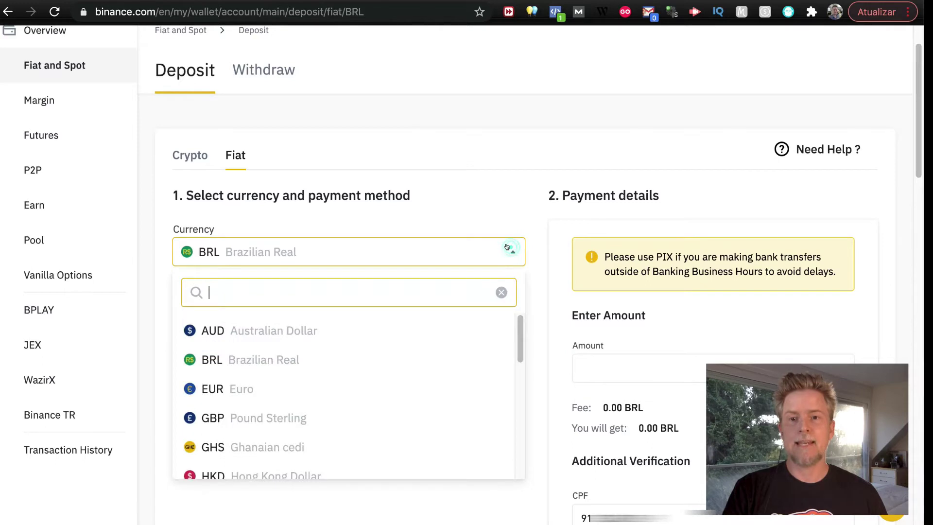
click(338, 248)
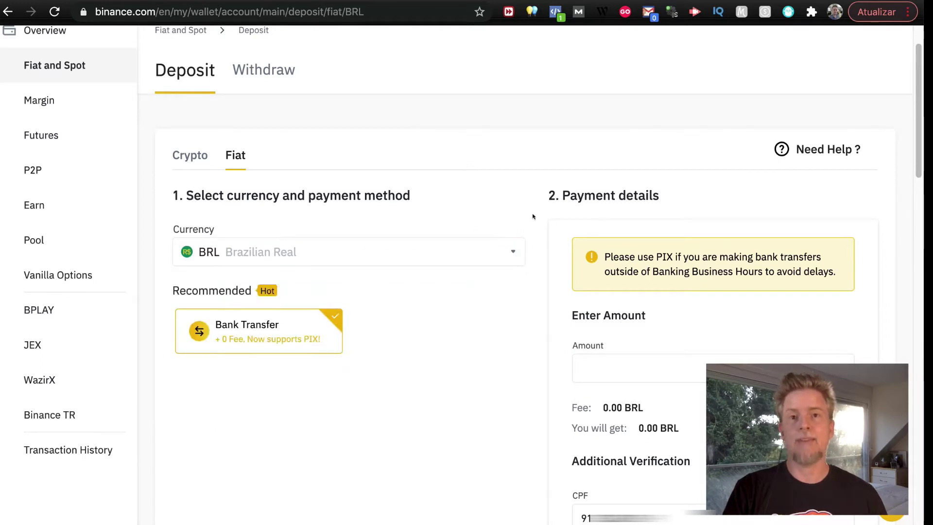
Step: Enter 500 BRL as the bank transfer deposit amount and check the fee and amount to receive
scroll(532, 216, down, 5)
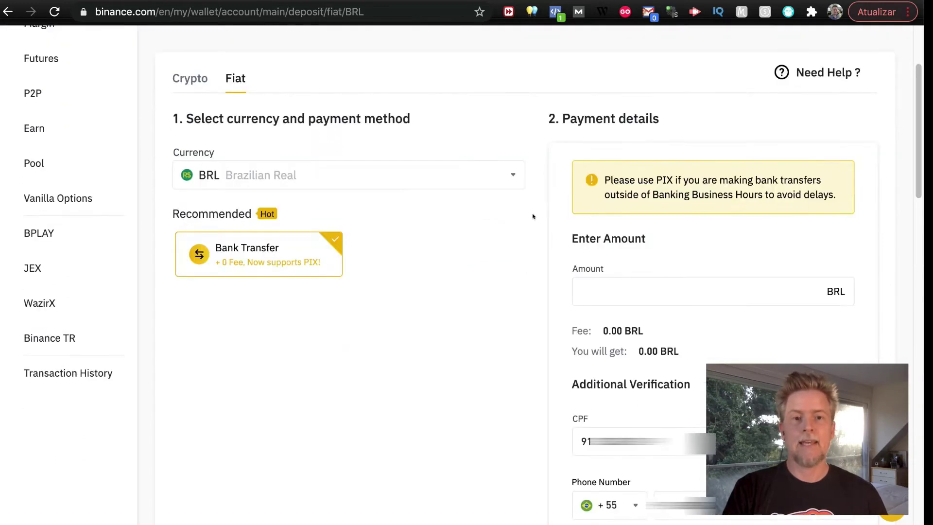
scroll(532, 216, up, 1)
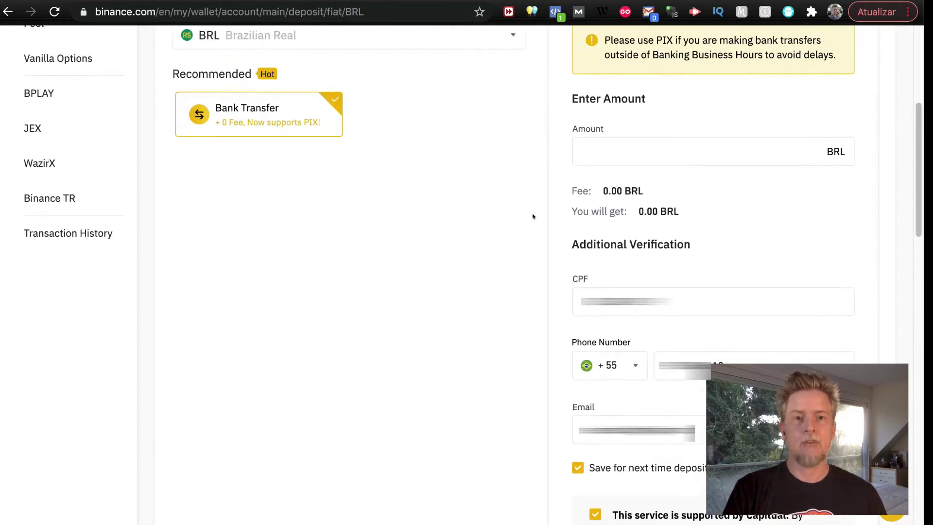
click(648, 160)
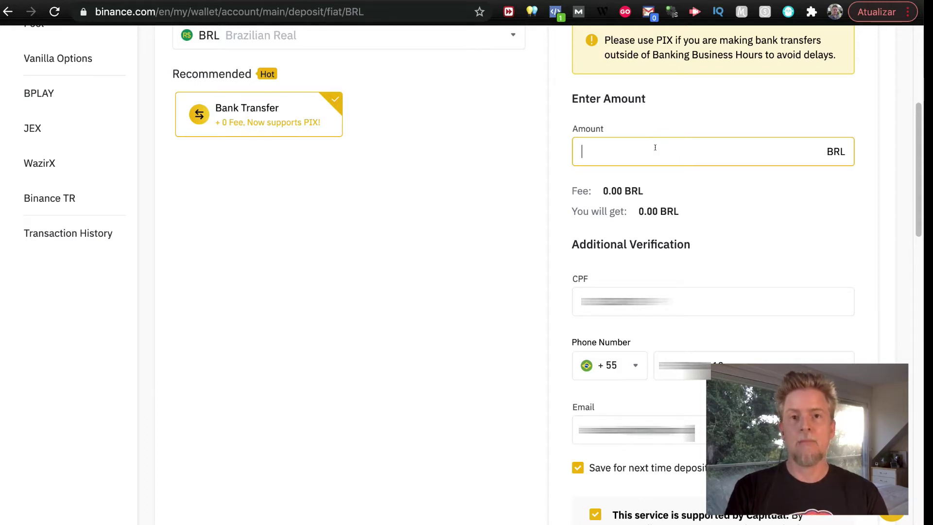
text(500)
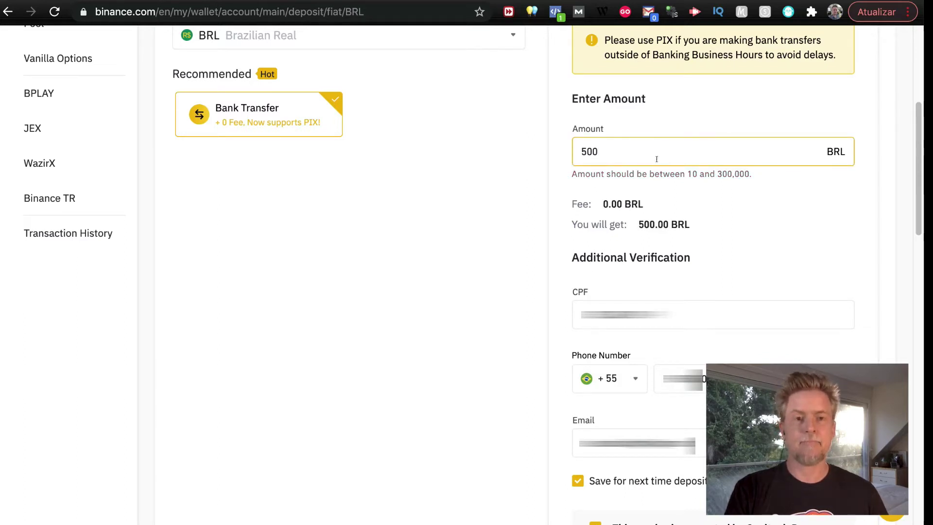
drag(600, 200, 680, 250)
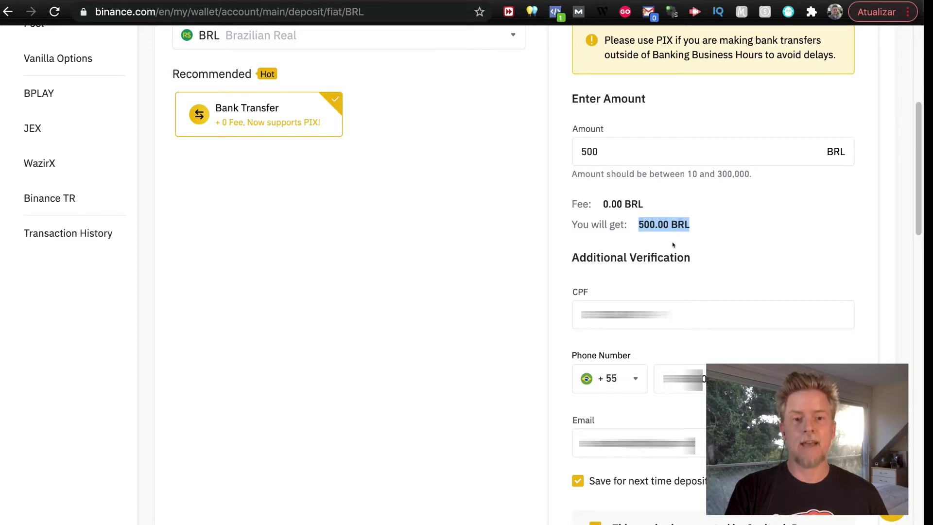
Step: Submit the 500 BRL deposit order and confirm its important notes
scroll(672, 245, down, 8)
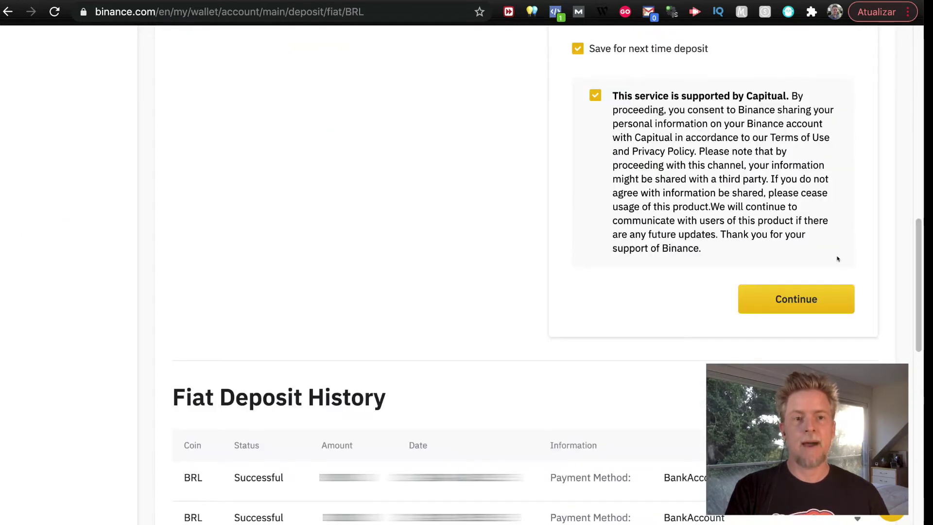
click(792, 297)
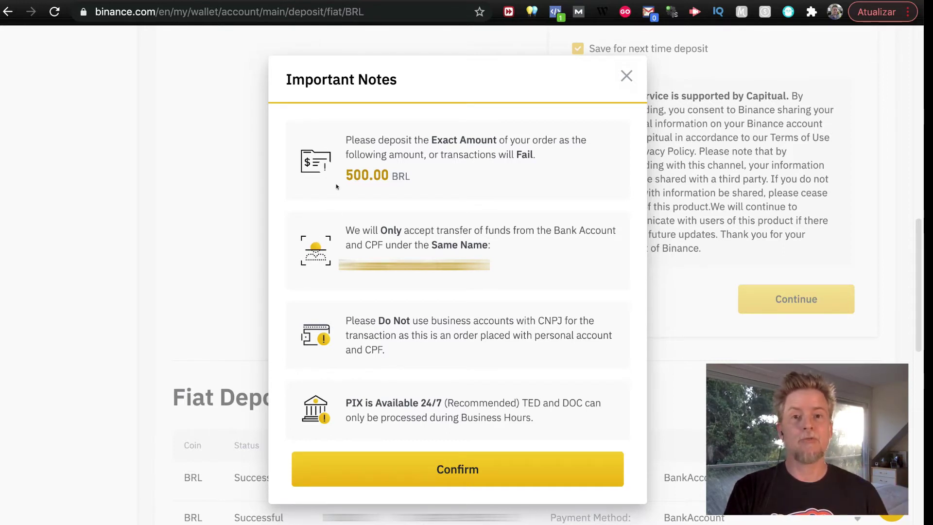
drag(342, 174, 381, 174)
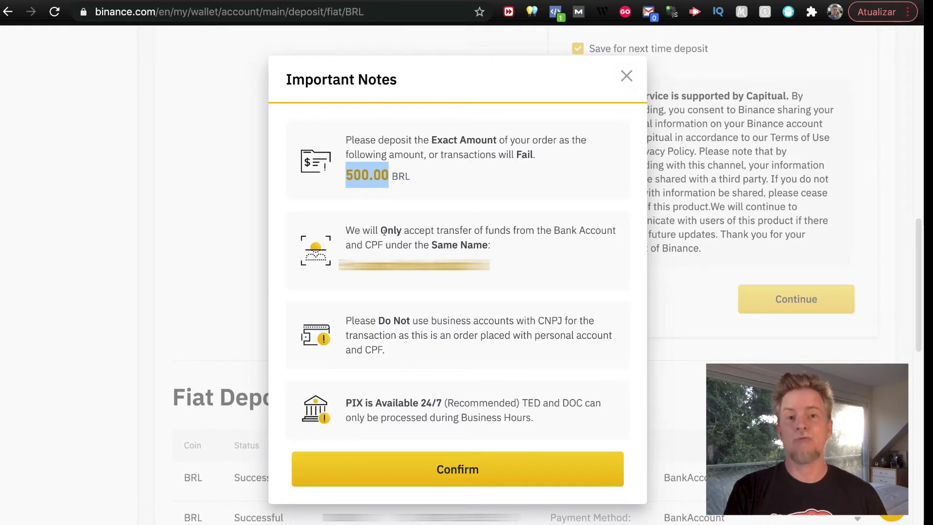
click(446, 460)
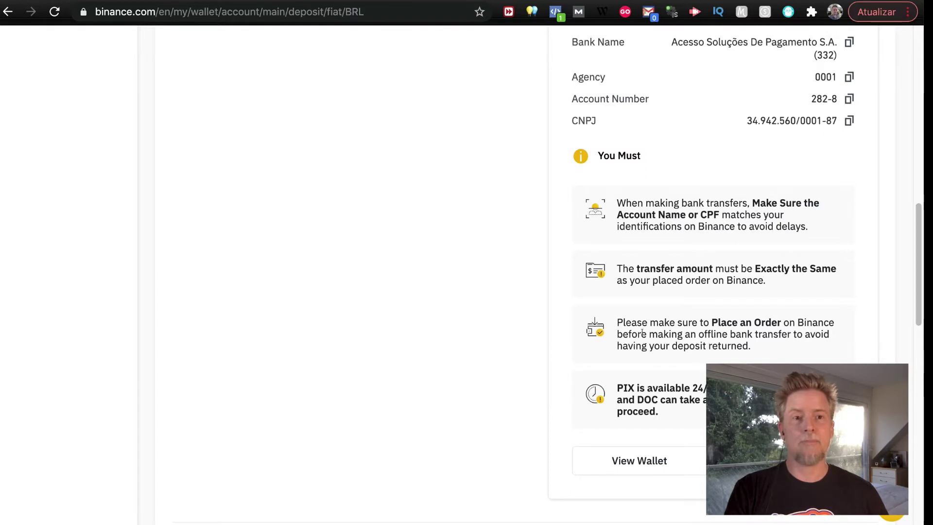
Step: Copy the PIX key from the placed order's PIX transfer information
scroll(650, 328, up, 1)
scroll(650, 328, up, 4)
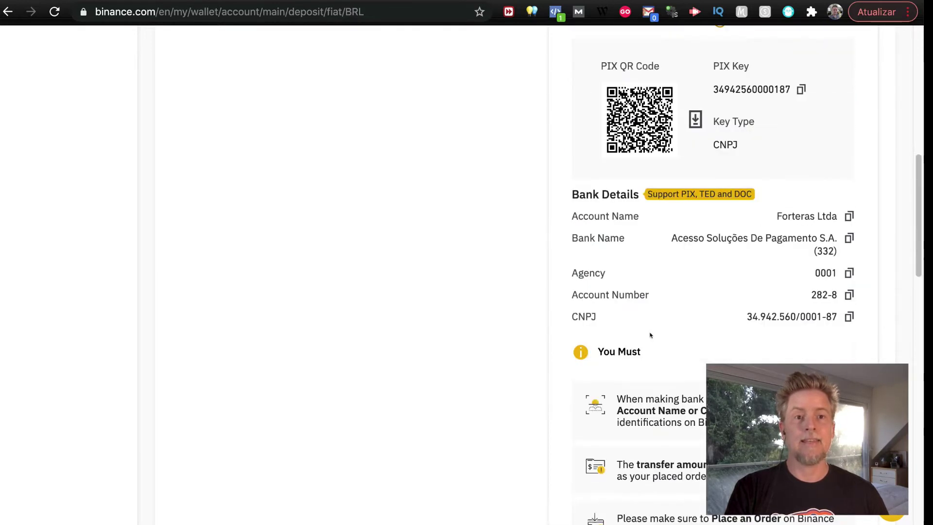
scroll(651, 334, down, 1)
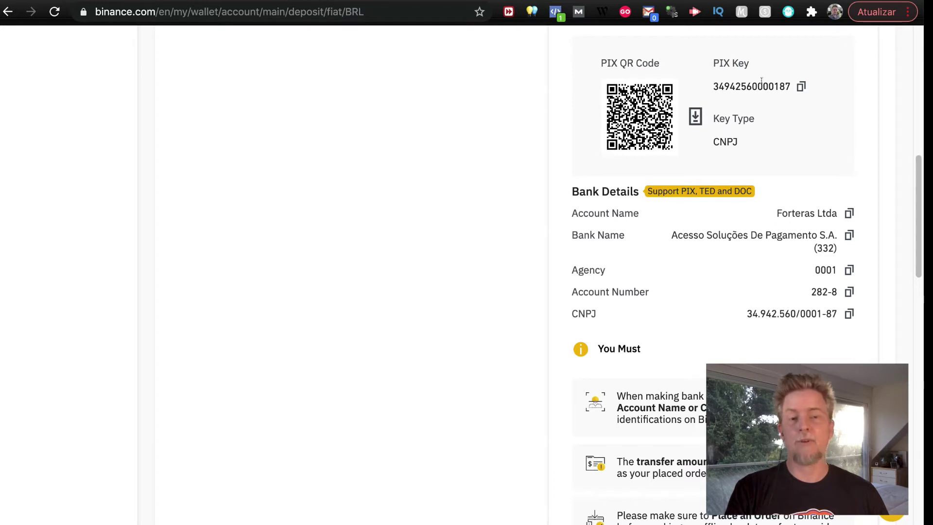
click(800, 86)
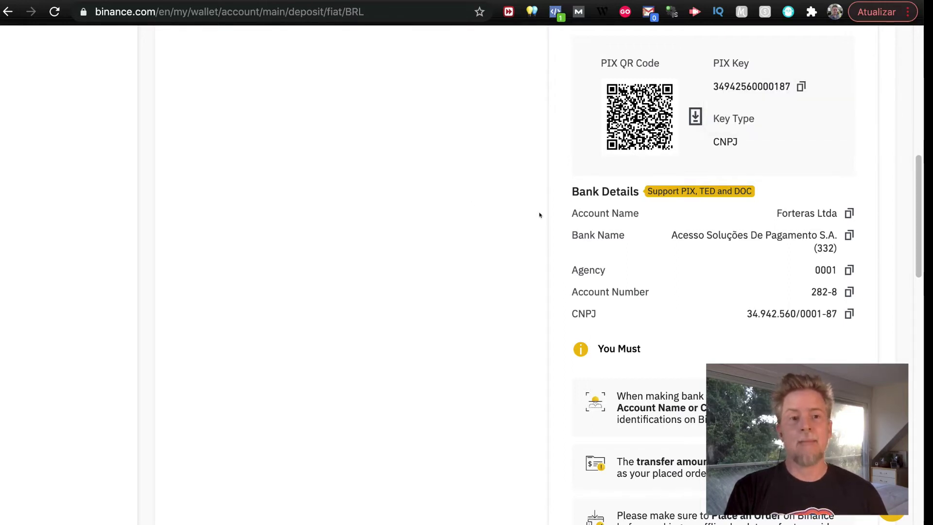
Step: Examine the receiving bank details and the transfer requirements of the placed deposit order
drag(669, 230, 835, 228)
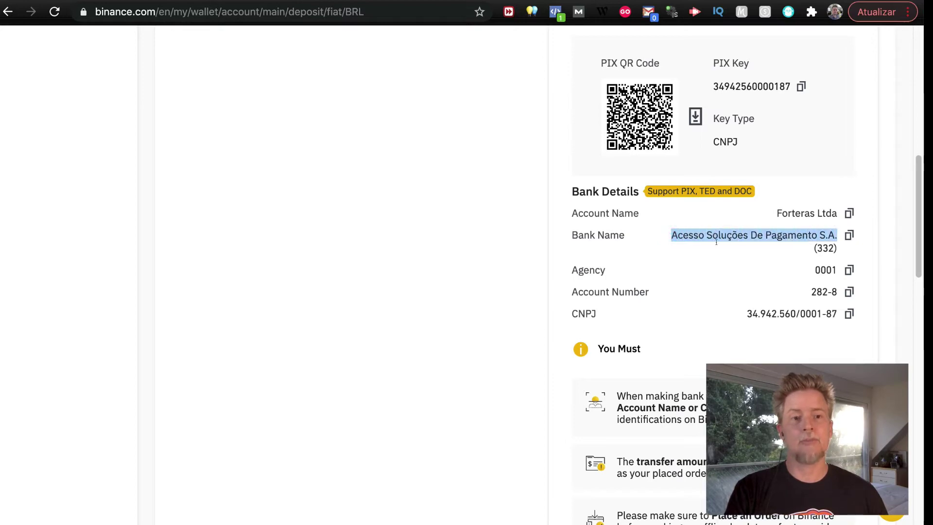
click(728, 276)
scroll(658, 325, down, 7)
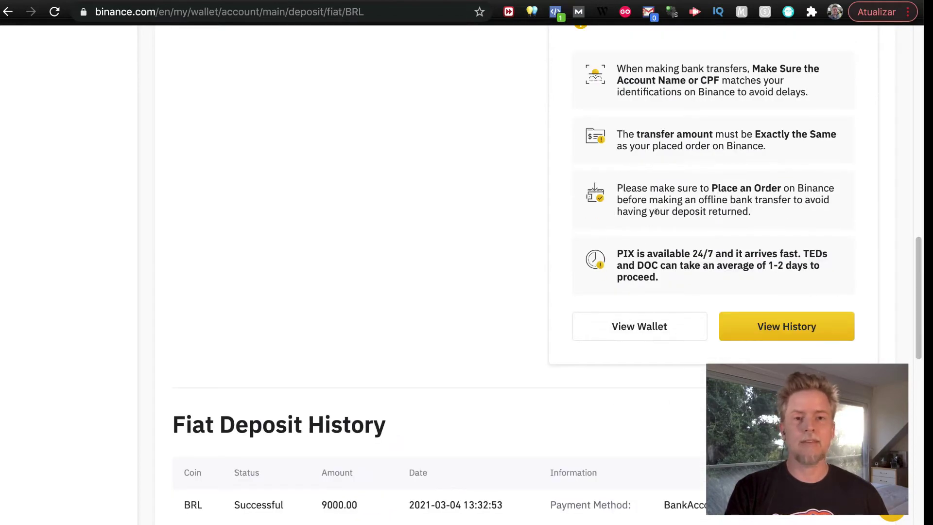
scroll(708, 268, up, 3)
scroll(708, 268, up, 5)
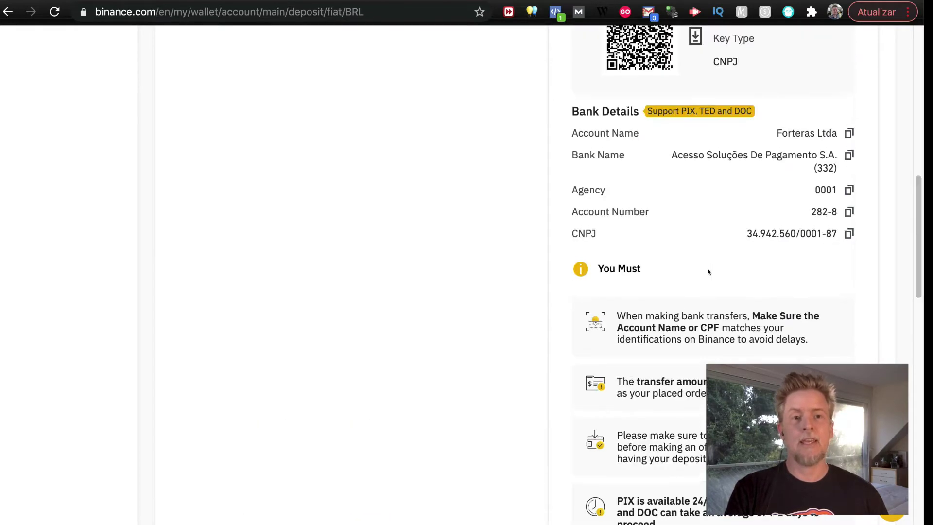
scroll(708, 272, up, 1)
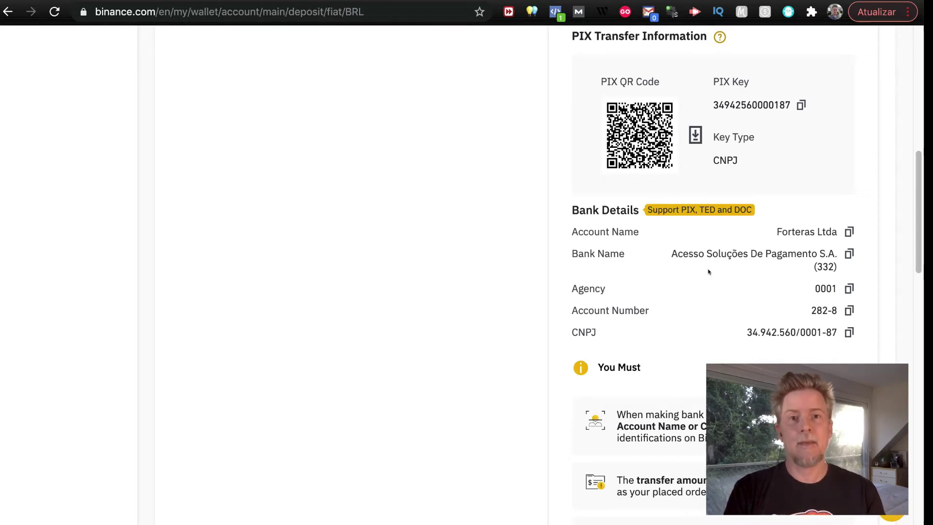
Step: Open the Fiat and Spot wallet
scroll(553, 229, up, 6)
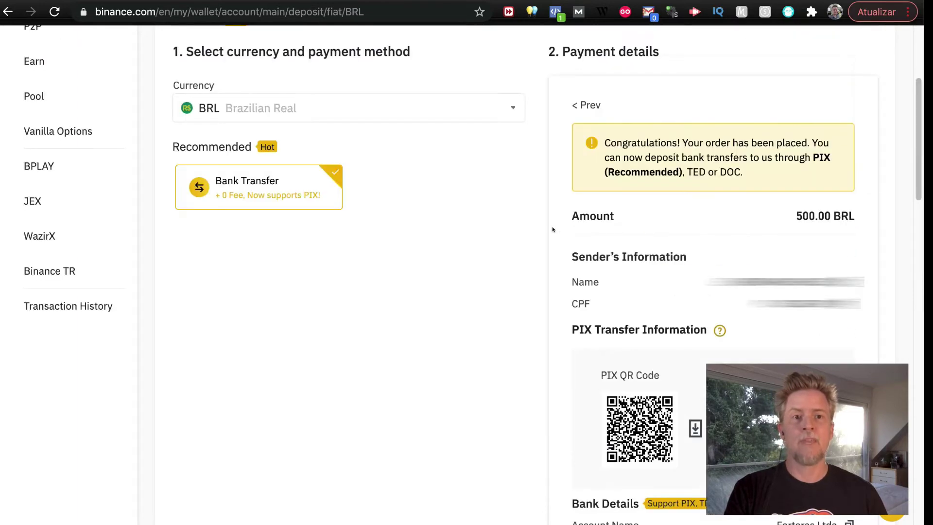
scroll(552, 229, up, 4)
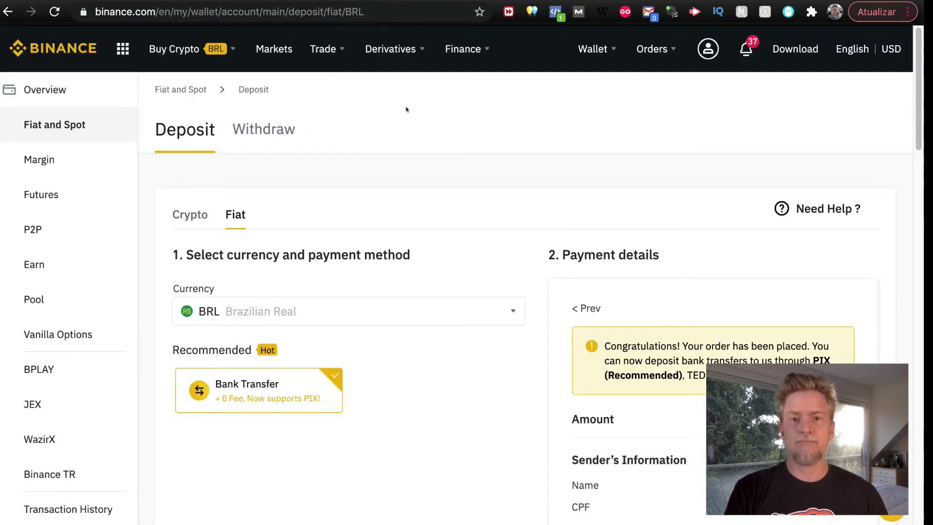
mouse_move(383, 49)
mouse_move(643, 49)
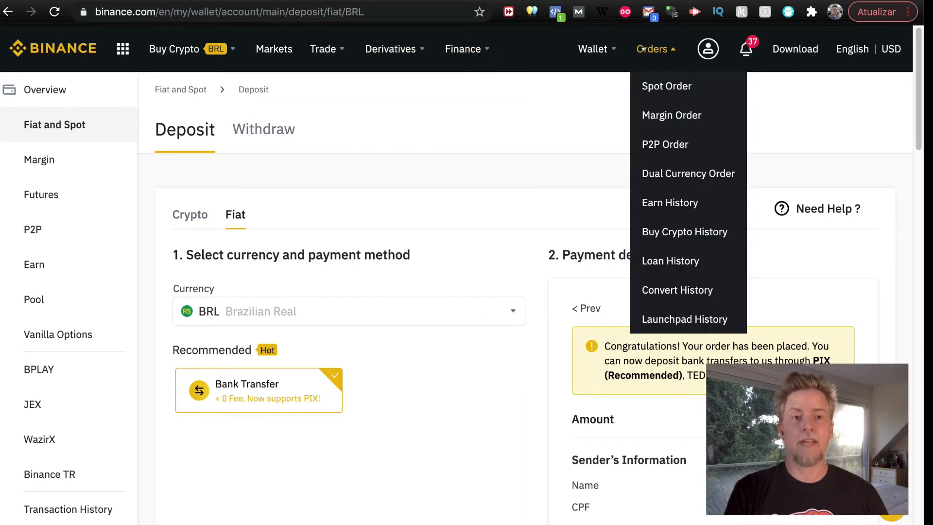
mouse_move(611, 51)
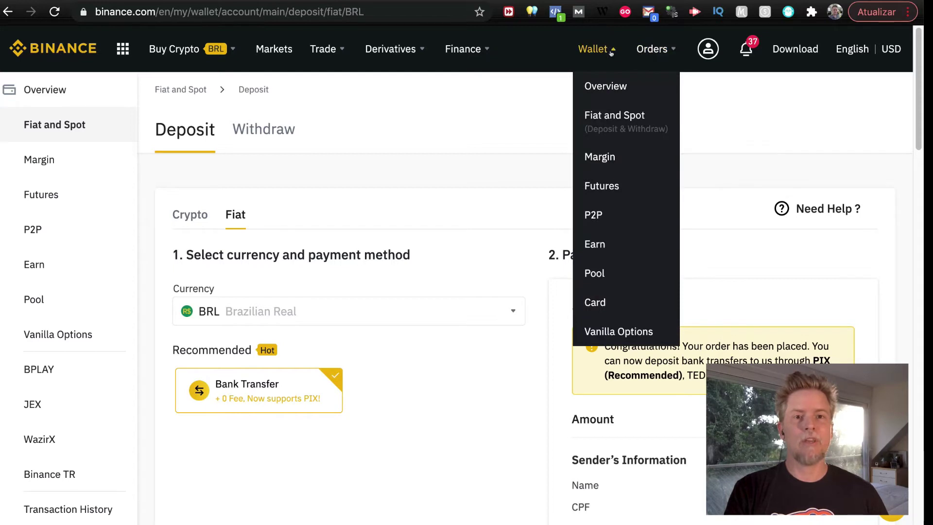
click(613, 116)
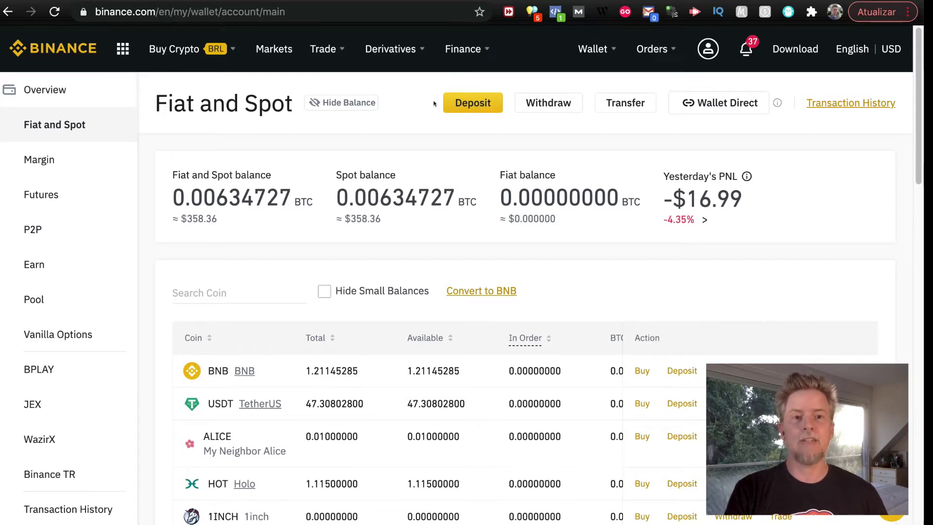
Step: Review yesterday's PNL and the coin balances in the Fiat and Spot wallet
drag(663, 198, 742, 199)
drag(695, 219, 663, 214)
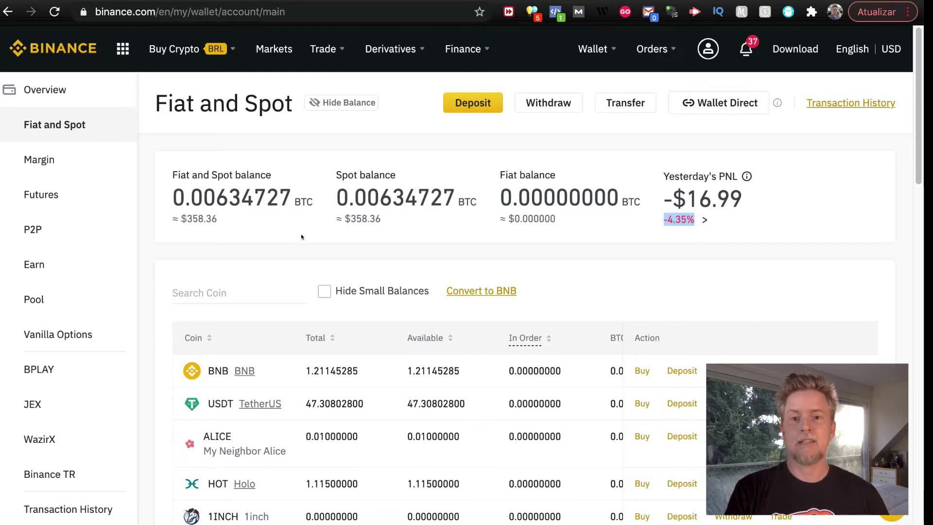
scroll(631, 282, down, 4)
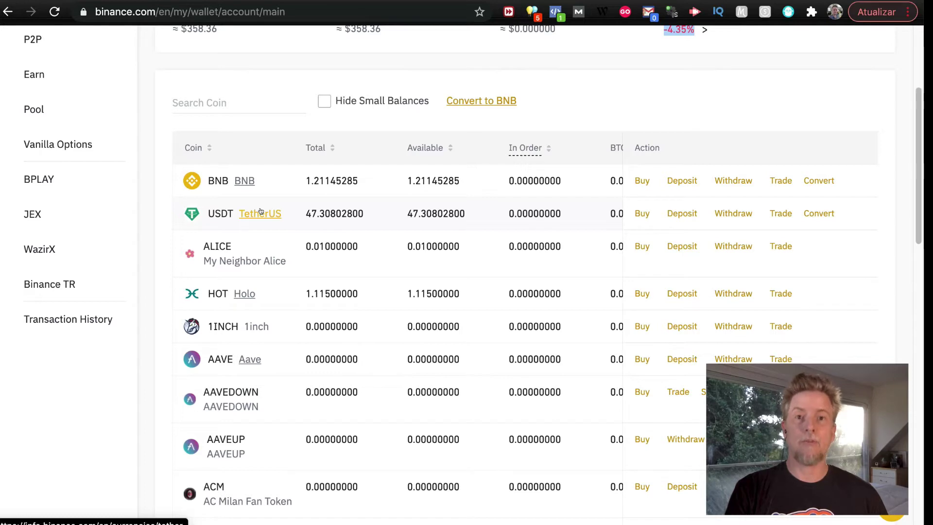
scroll(287, 213, up, 1)
scroll(287, 213, up, 4)
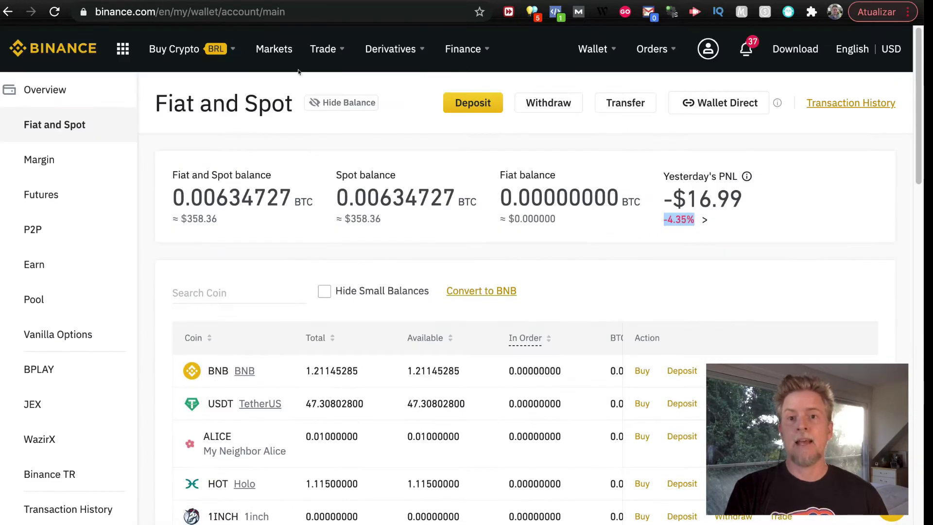
Step: Open the Classic trading interface and highlight the BTC/USDT pair name
mouse_move(325, 52)
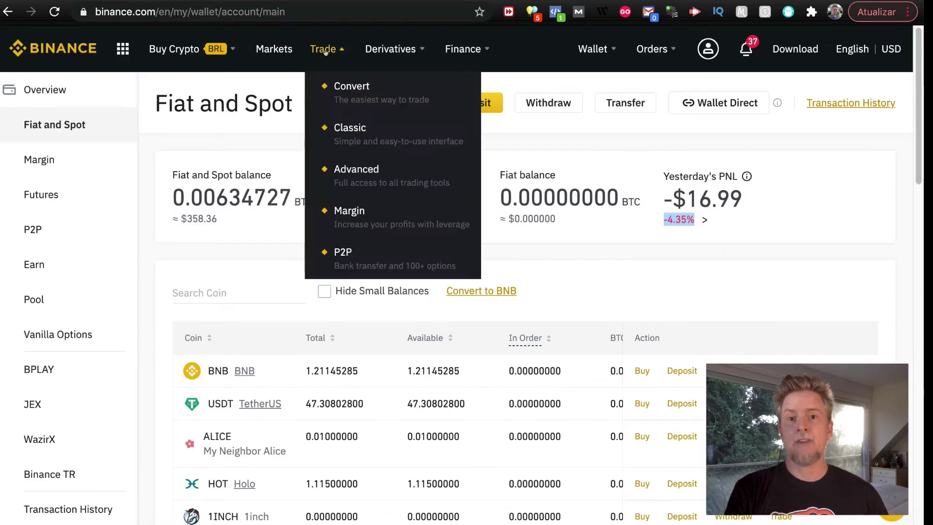
click(343, 130)
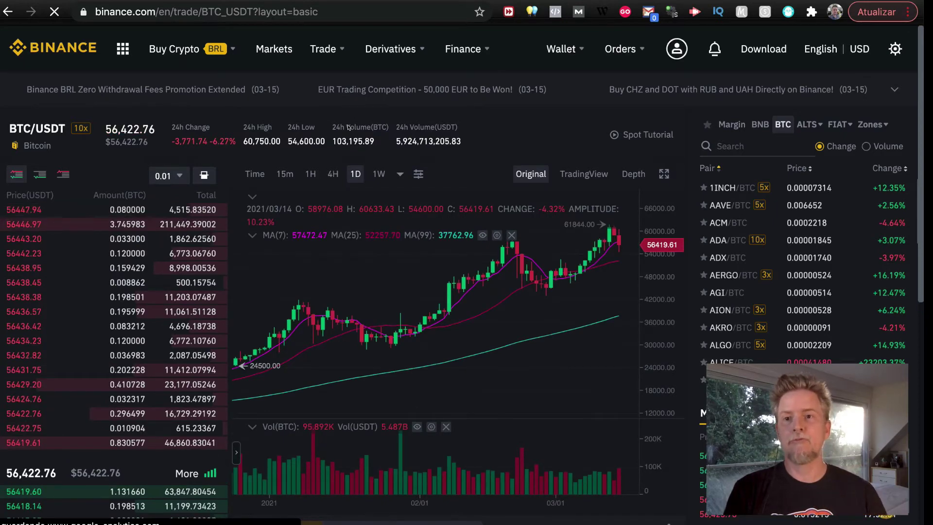
triple_click(6, 126)
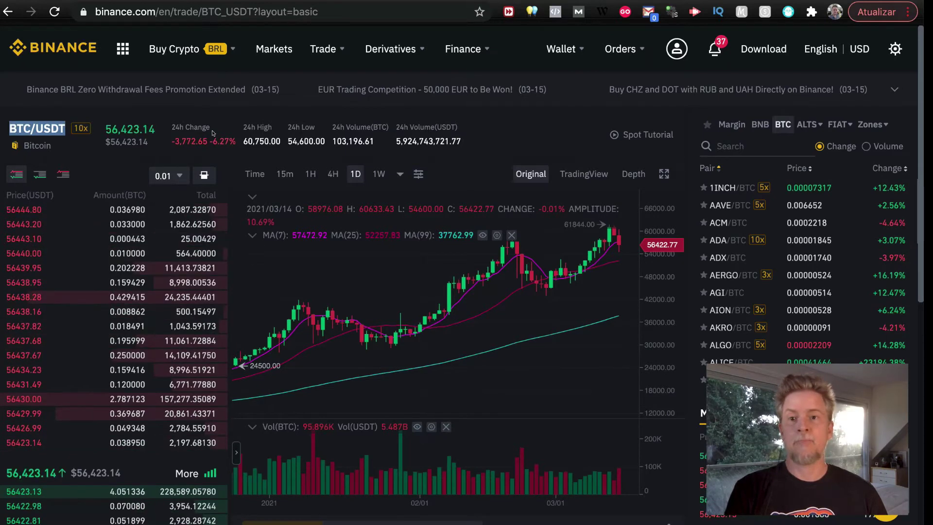
Step: Search the trading pairs for brl and open the USDT/BRL pair
click(740, 141)
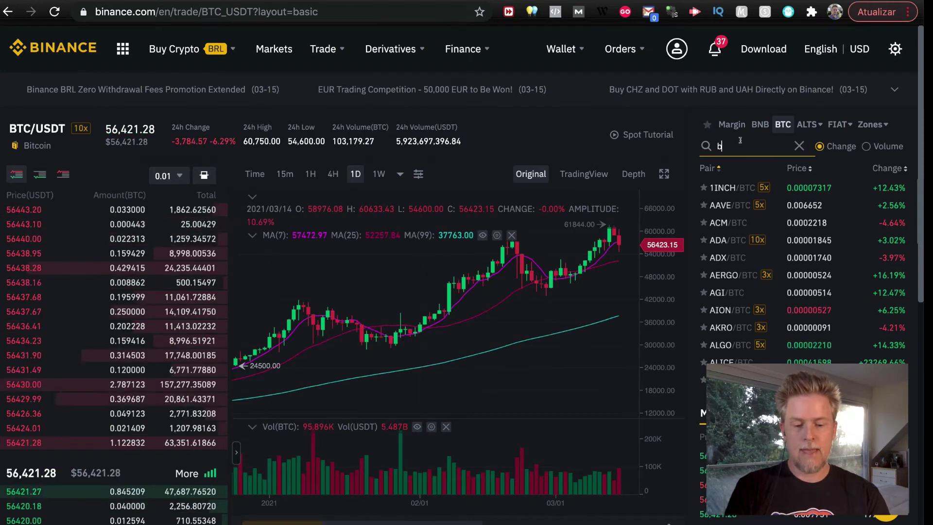
text(brl)
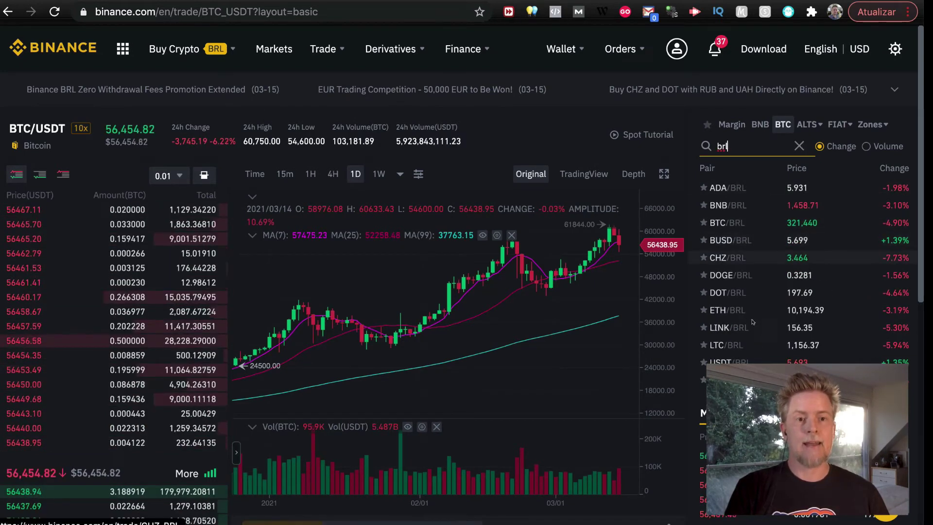
scroll(756, 294, down, 4)
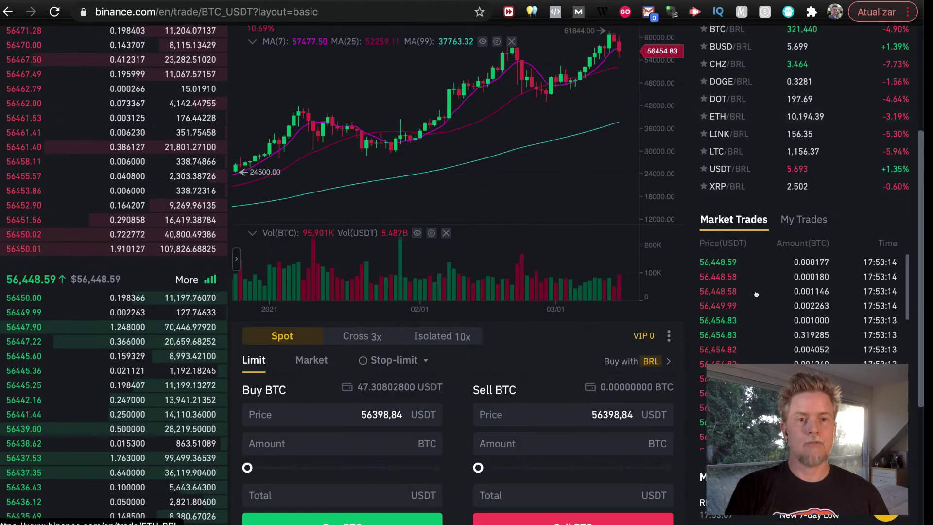
scroll(756, 294, up, 2)
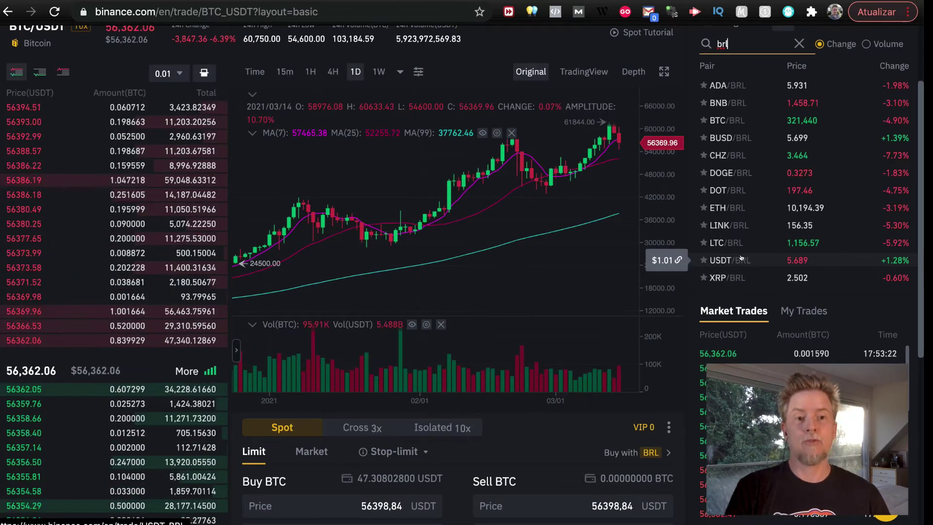
click(719, 259)
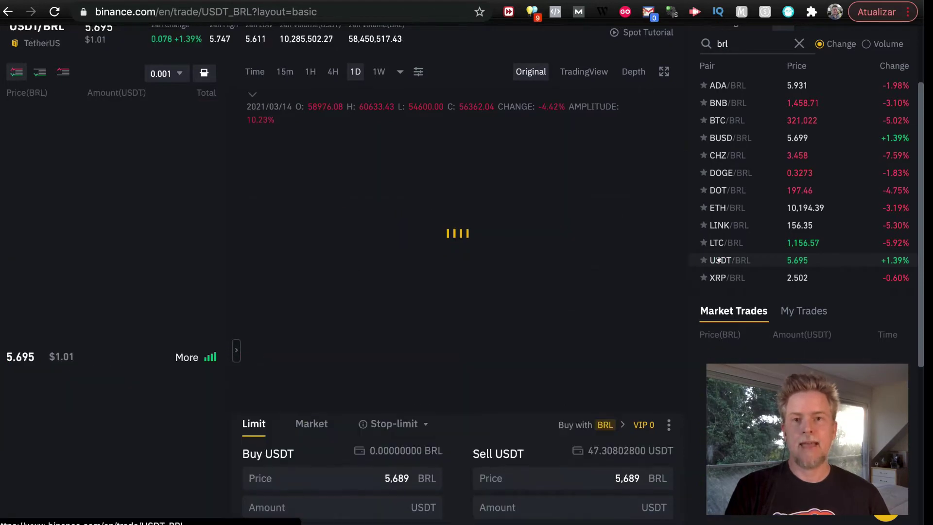
Step: Examine the USDT/BRL daily price chart, the buy and sell forms, and the bids in the order book
scroll(524, 298, down, 5)
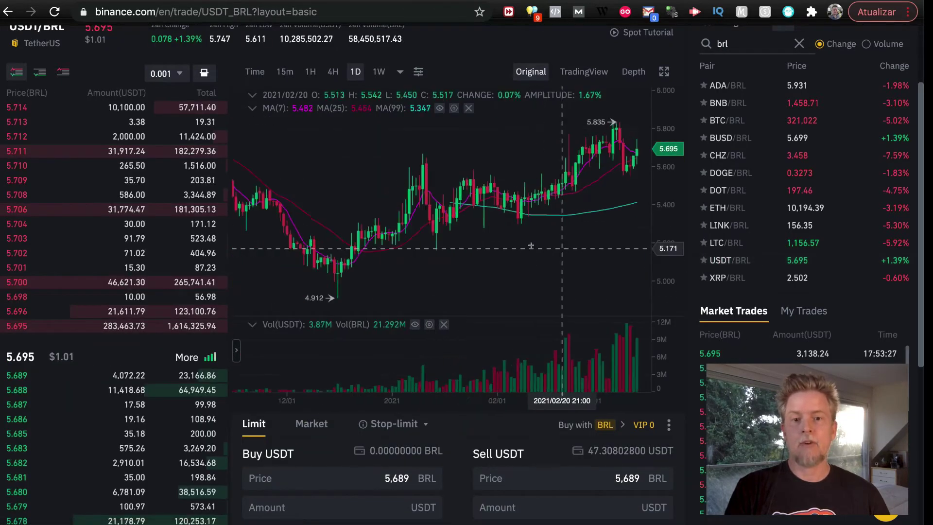
scroll(525, 298, up, 8)
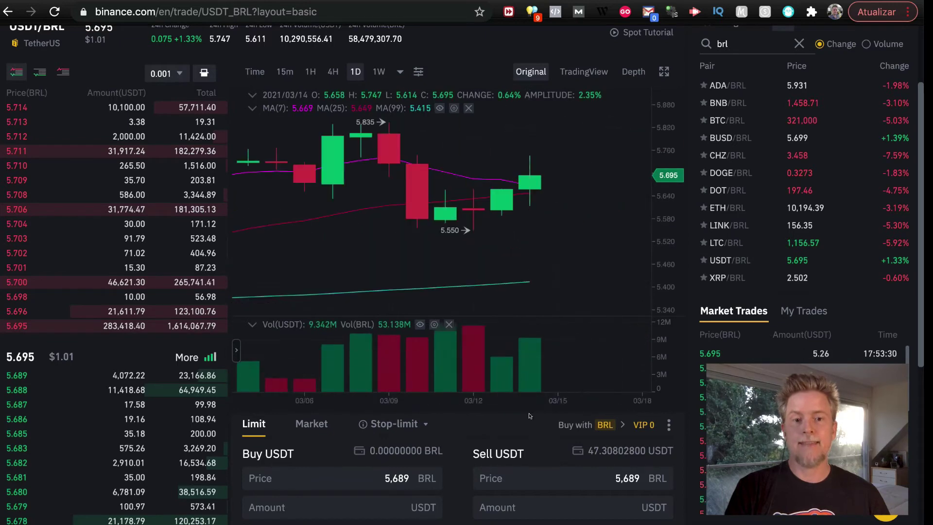
scroll(532, 418, down, 4)
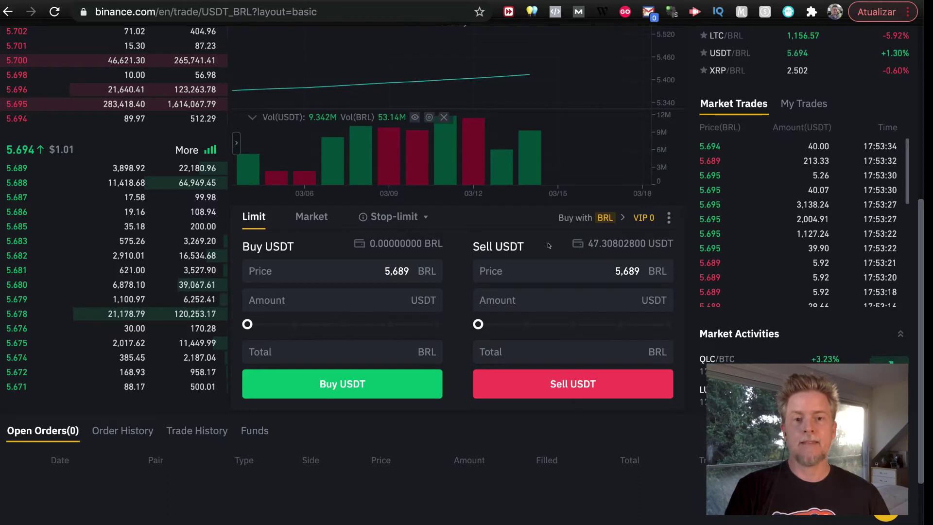
click(535, 270)
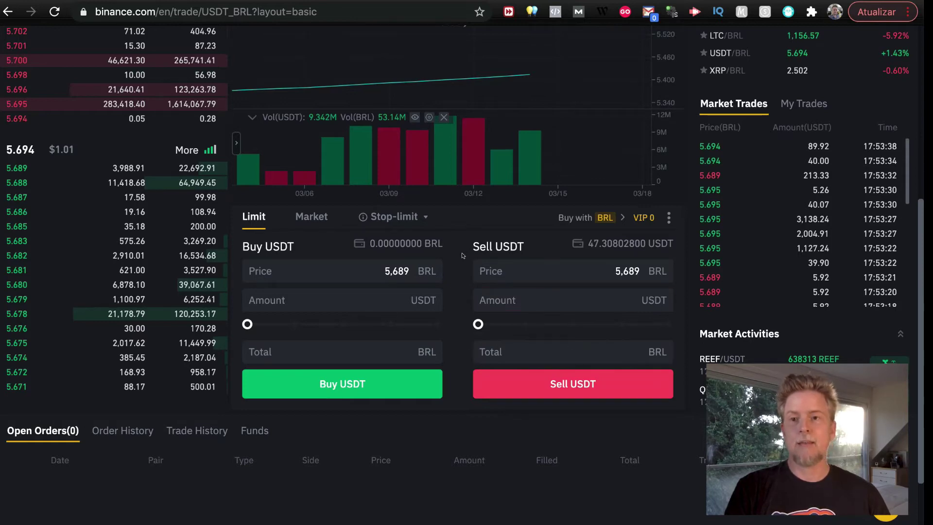
scroll(462, 256, up, 4)
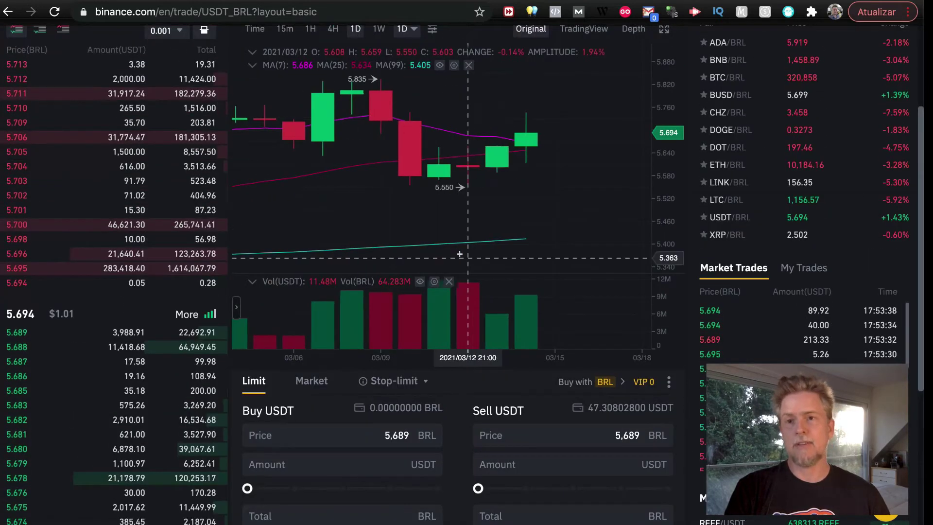
scroll(459, 250, up, 3)
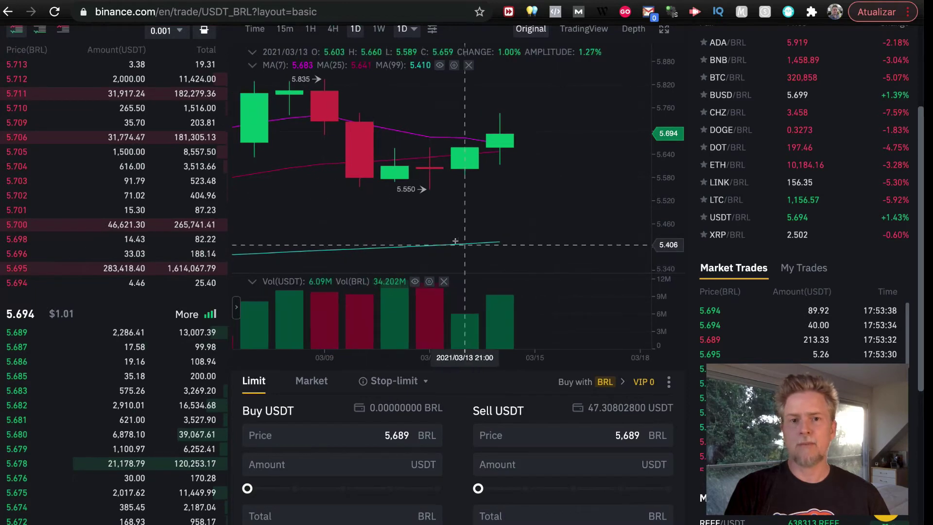
scroll(455, 241, down, 5)
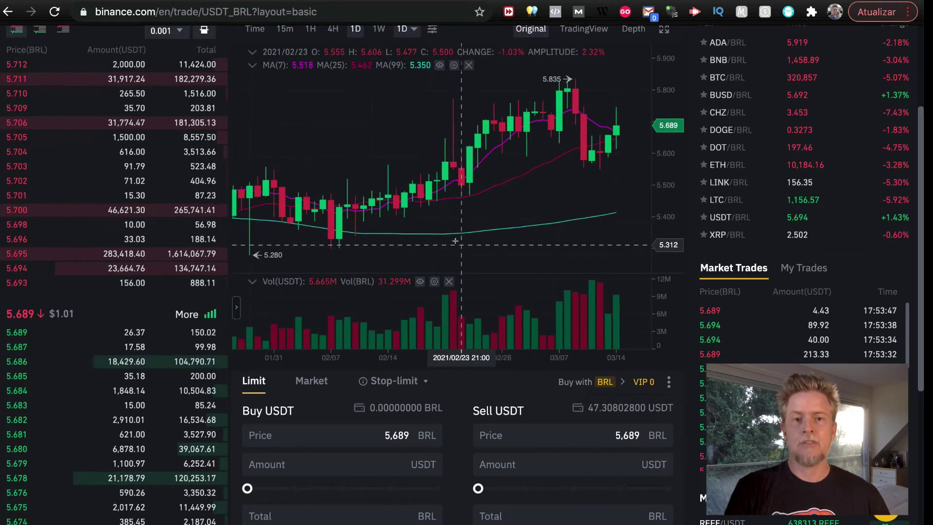
scroll(455, 241, down, 1)
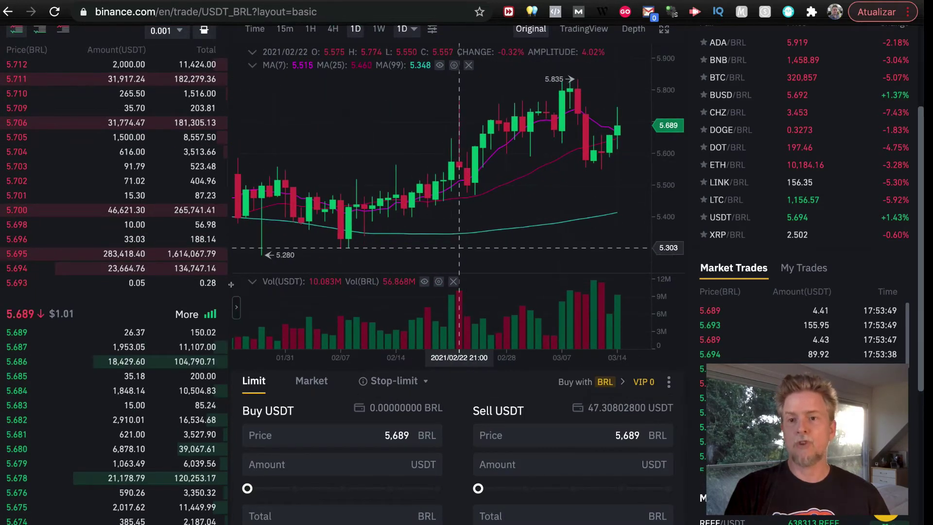
mouse_move(13, 331)
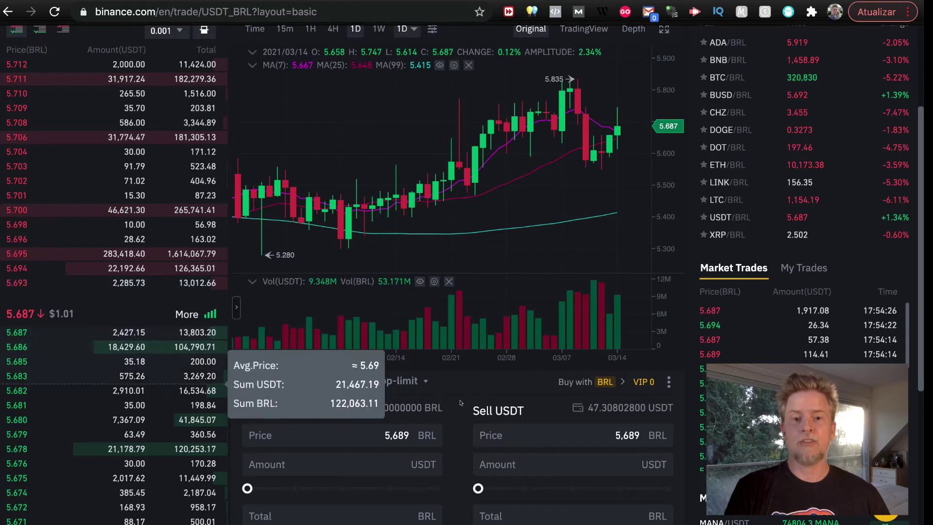
Step: Set the limit sell order's amount to 100% of the available balance, 47,30 USDT, and highlight its BRL total
scroll(515, 408, down, 3)
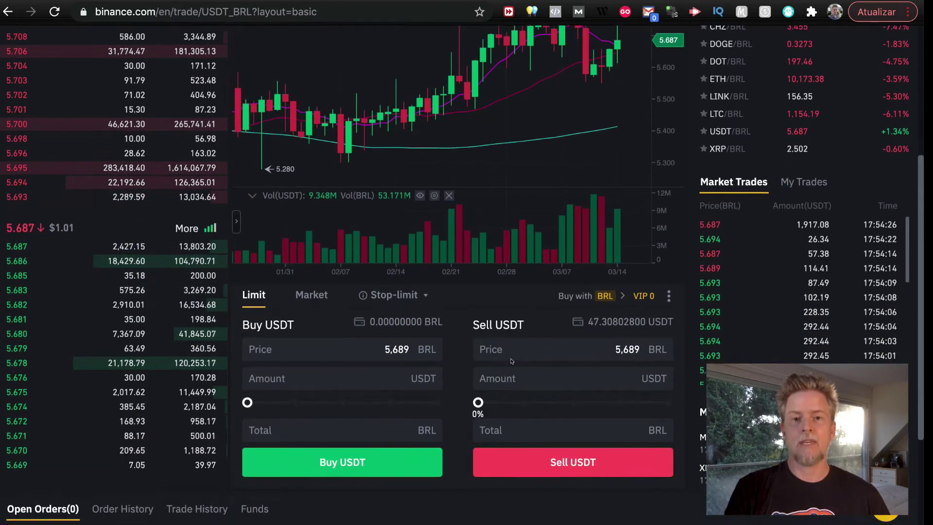
click(501, 350)
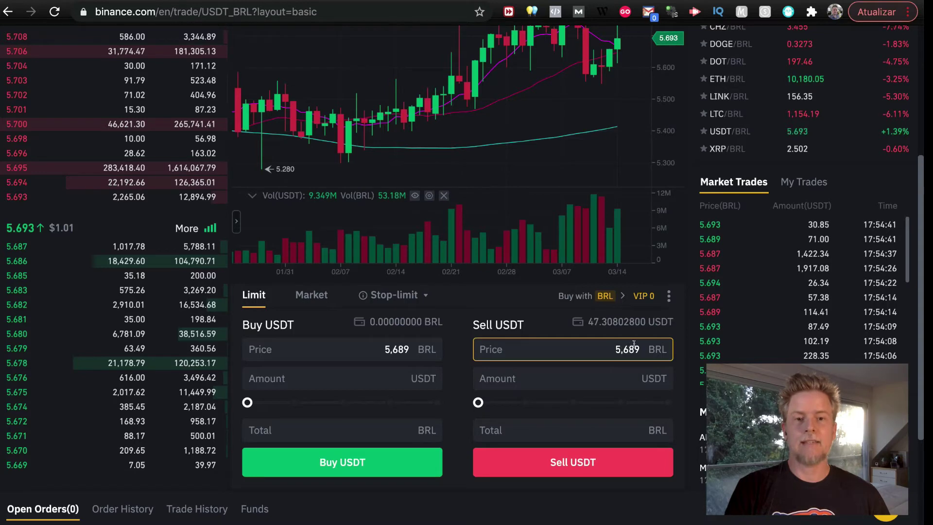
drag(637, 345, 613, 348)
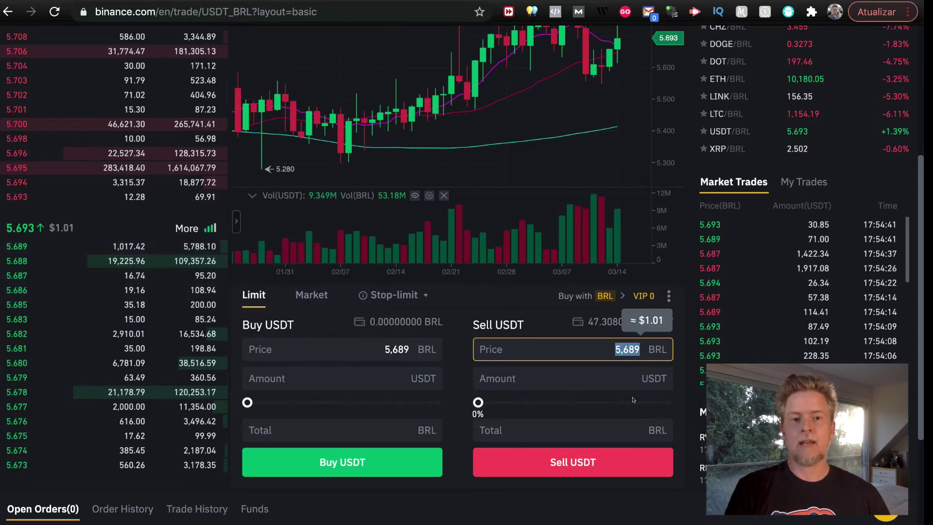
drag(648, 404, 679, 399)
click(585, 430)
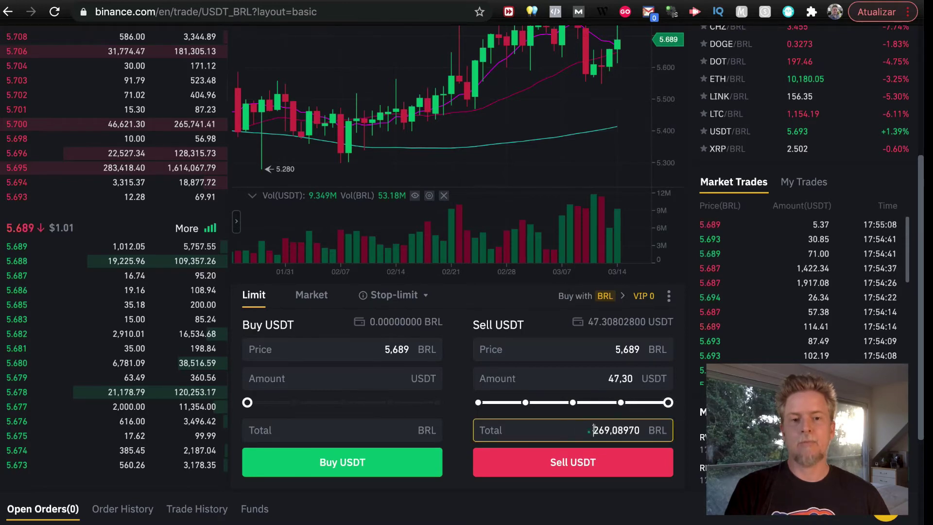
drag(585, 429, 635, 426)
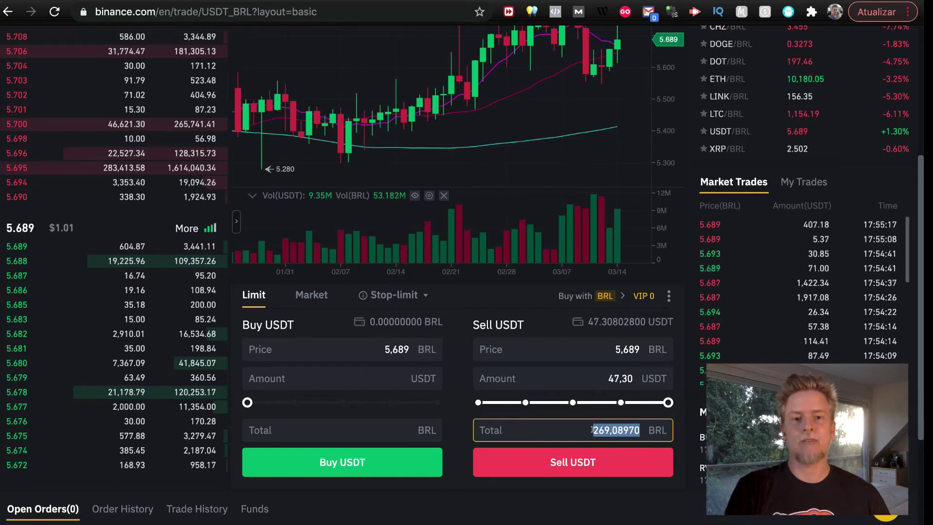
click(591, 429)
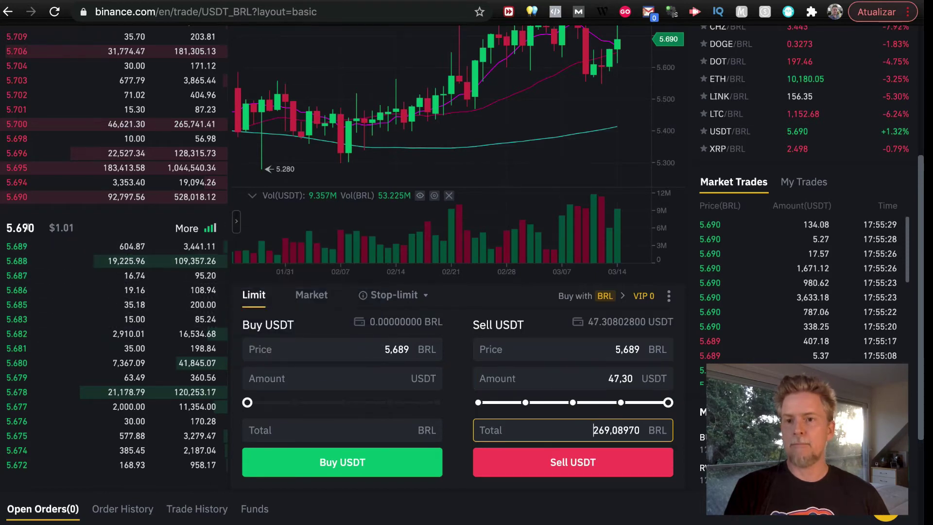
Step: Set the sell price to 5,690 BRL and place the limit sell order for the full USDT amount
click(632, 346)
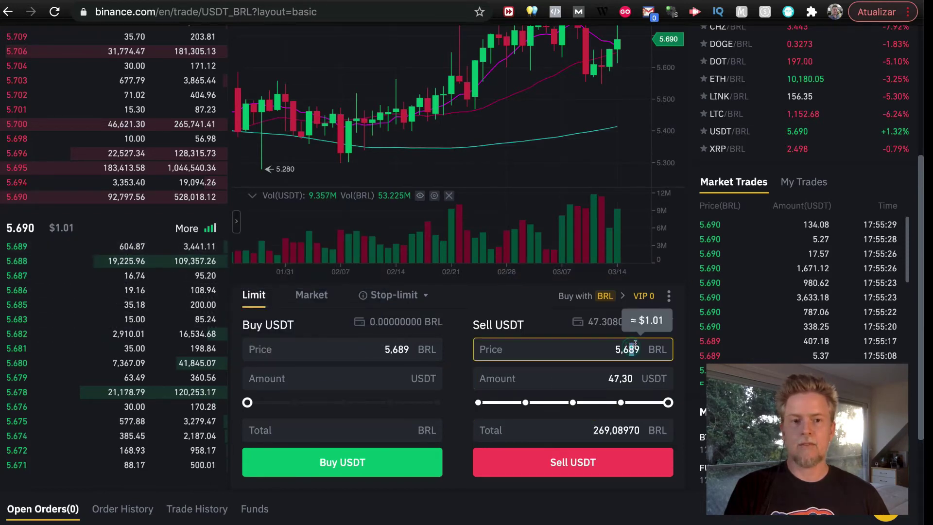
text(90)
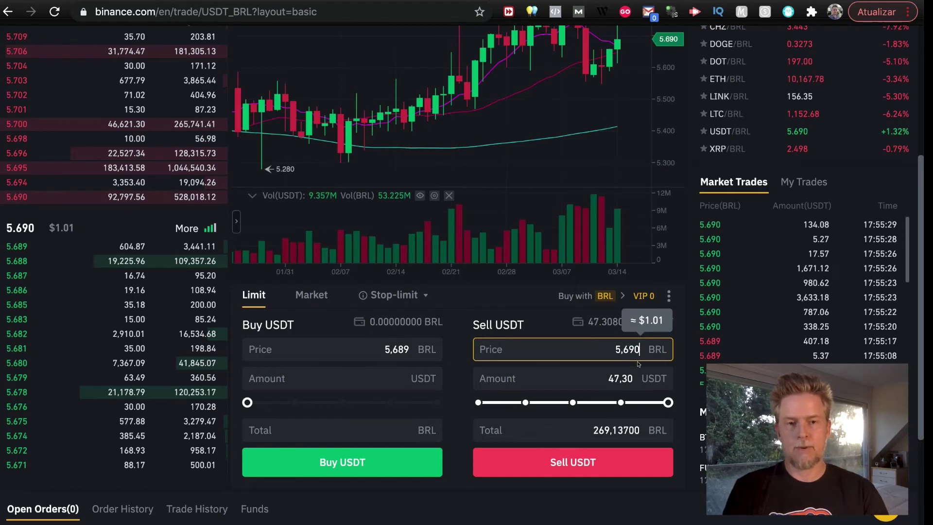
click(666, 401)
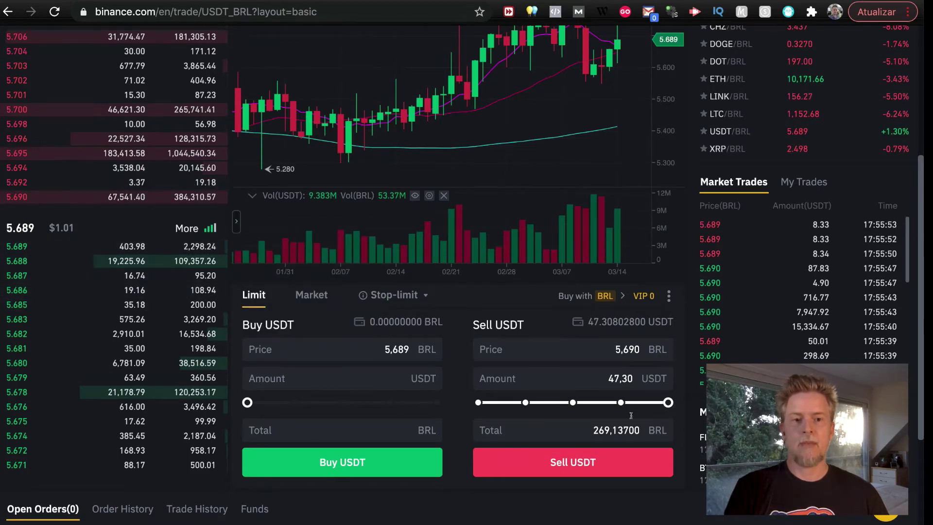
click(582, 459)
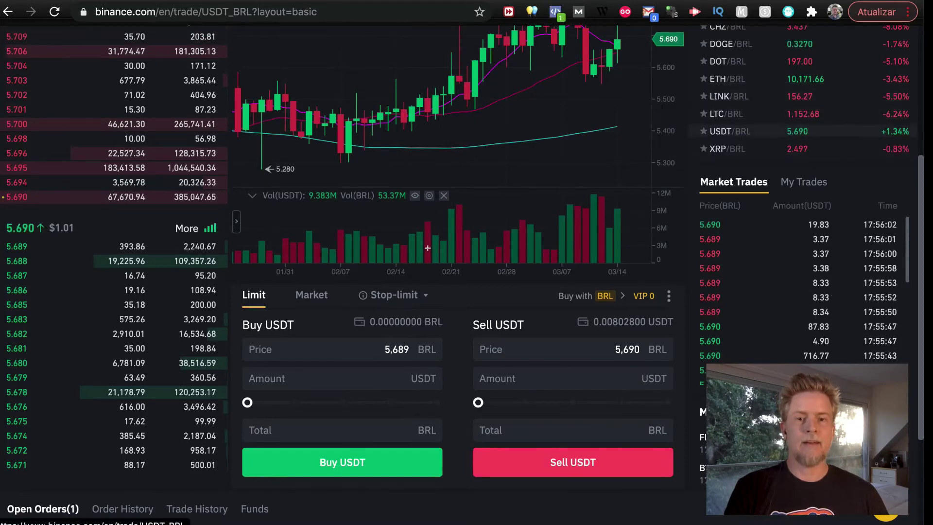
Step: Review the open USDT/BRL sell order and compare its price with the current order book prices
scroll(408, 263, down, 3)
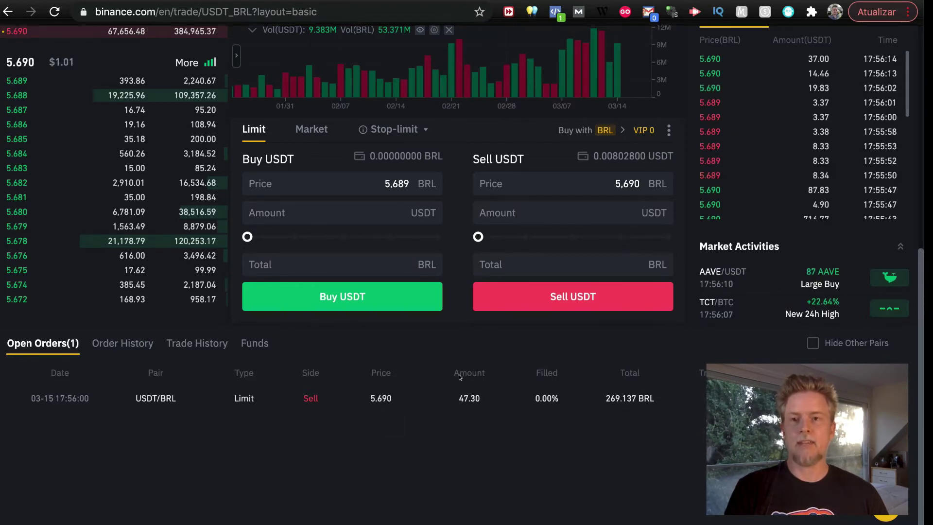
scroll(347, 367, up, 2)
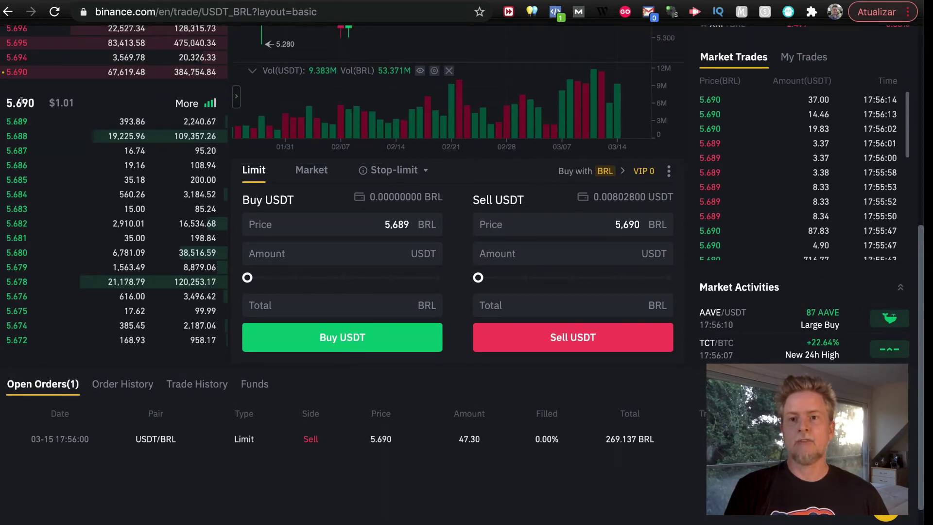
mouse_move(2, 74)
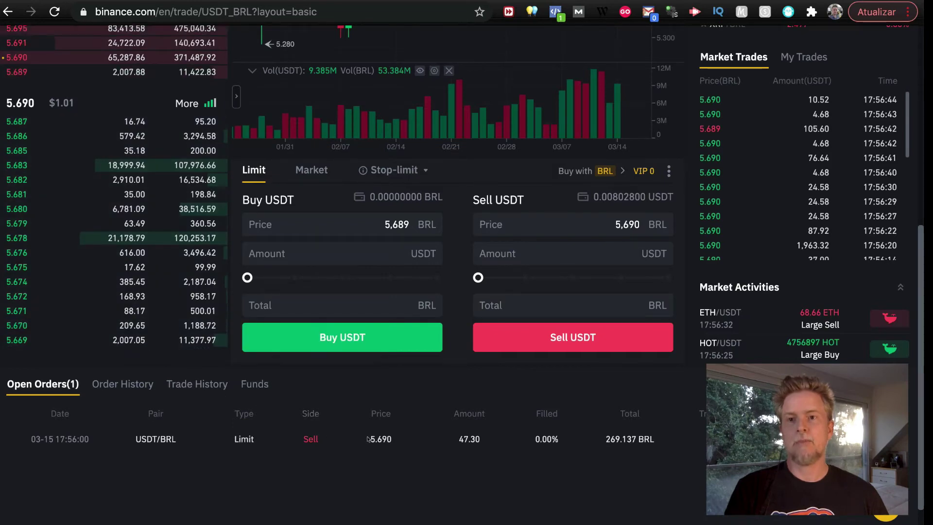
scroll(302, 343, up, 3)
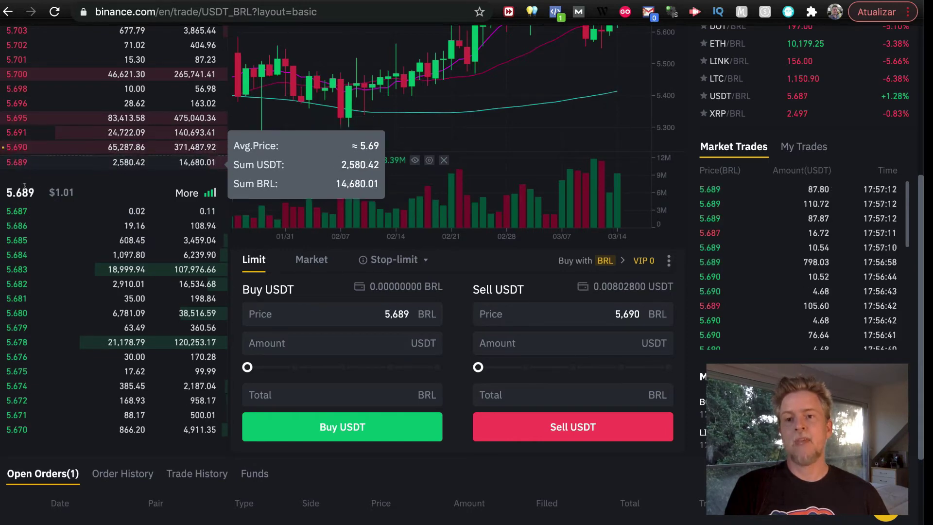
scroll(265, 299, down, 3)
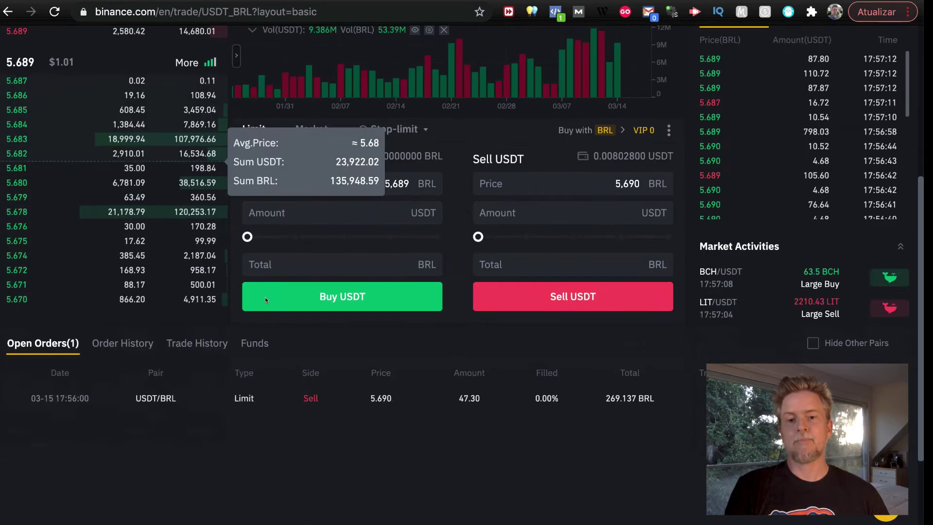
Step: Cancel the open USDT/BRL limit sell order
drag(805, 407, 809, 191)
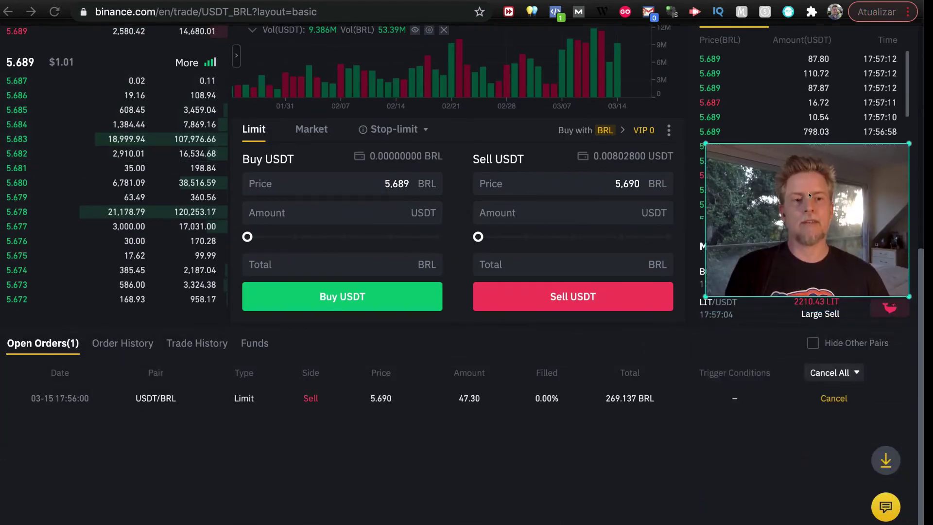
click(829, 397)
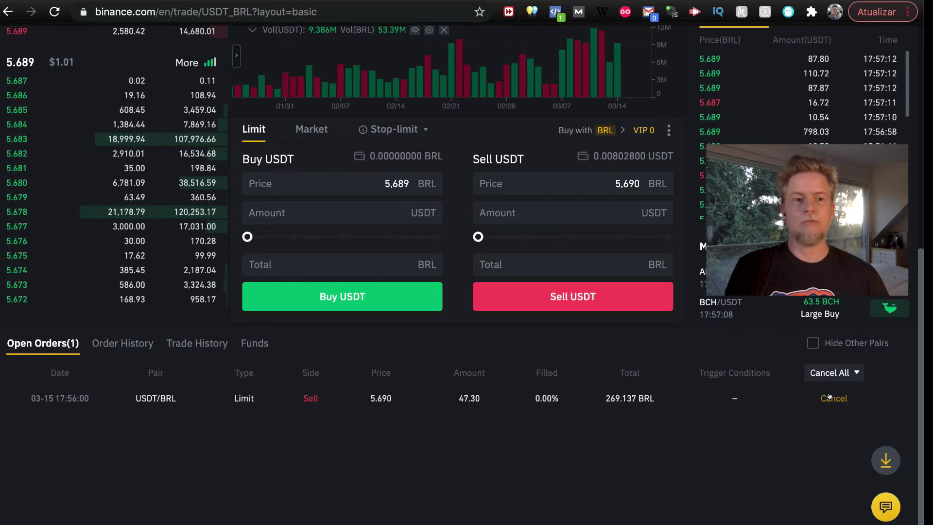
click(828, 397)
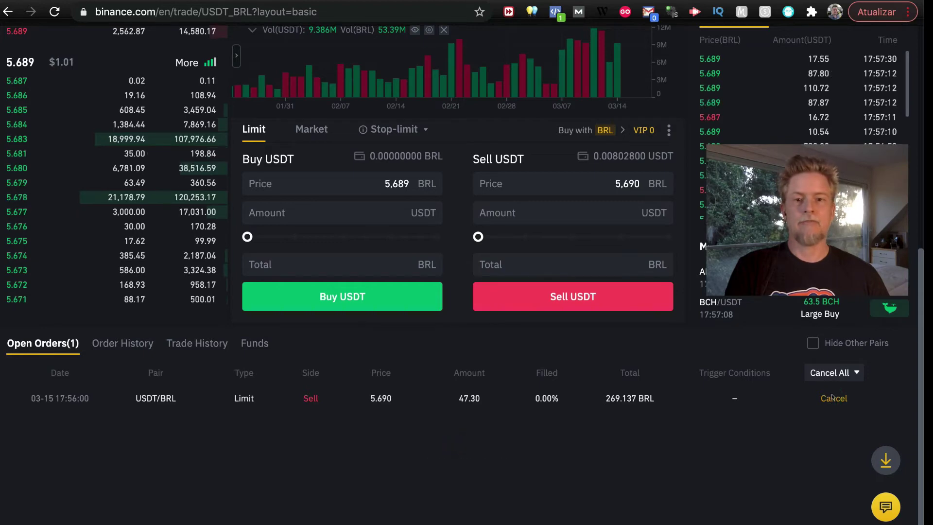
Step: Set the limit sell price to 5,683 BRL and the amount to 100% of the available balance, 47,30 USDT
scroll(170, 262, up, 7)
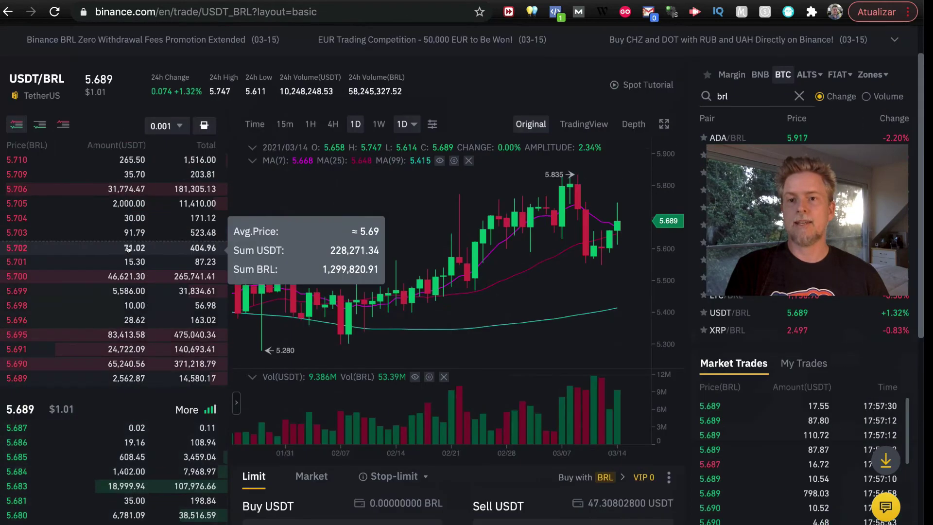
scroll(131, 251, down, 3)
scroll(131, 250, down, 3)
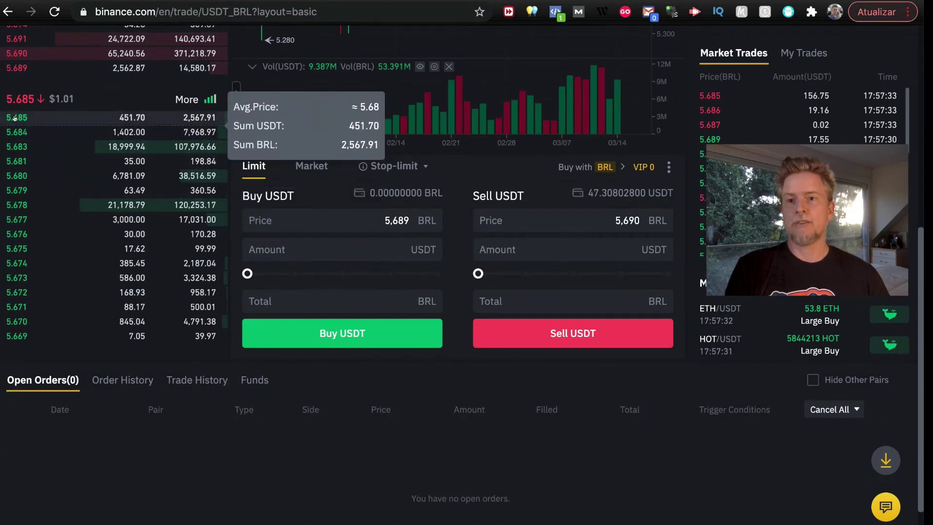
click(629, 220)
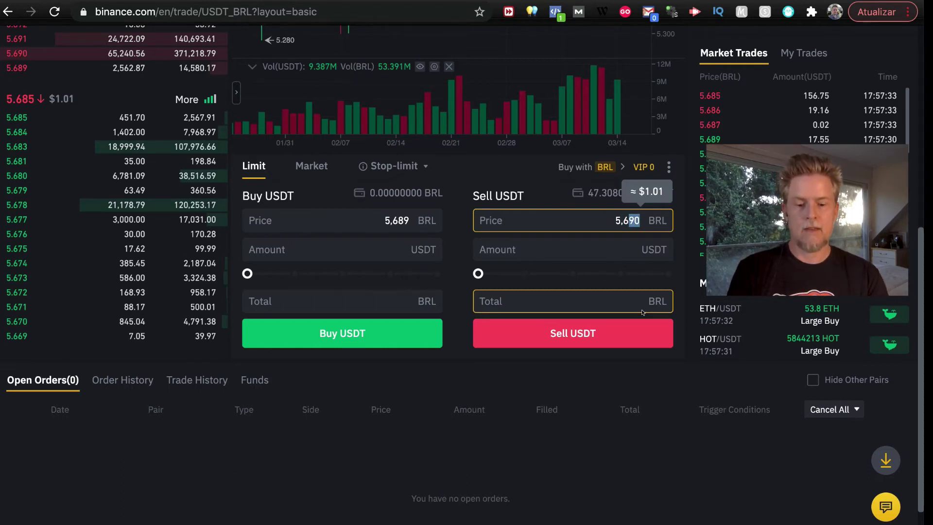
text(8)
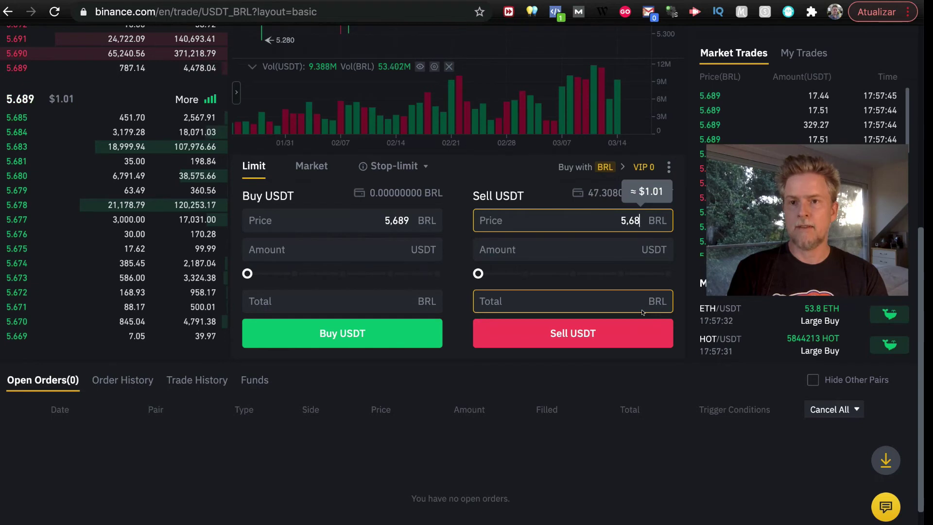
text(5)
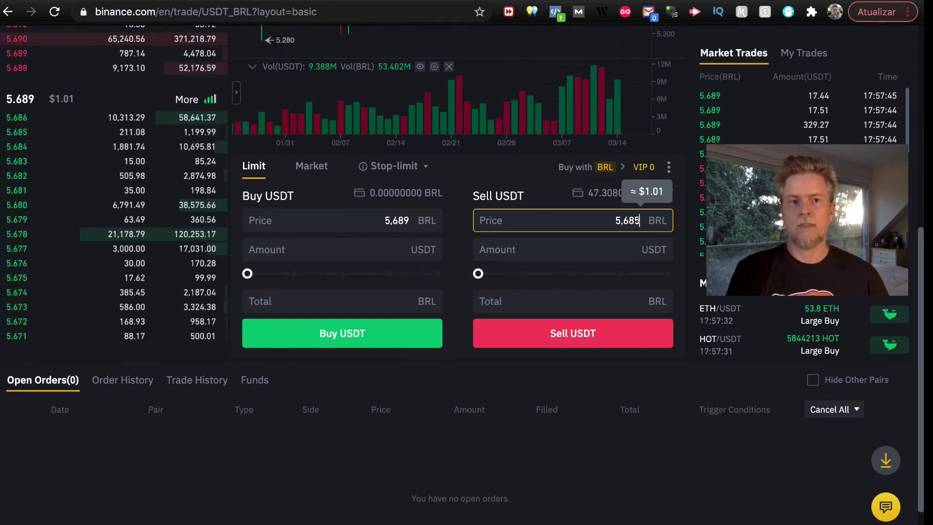
click(634, 220)
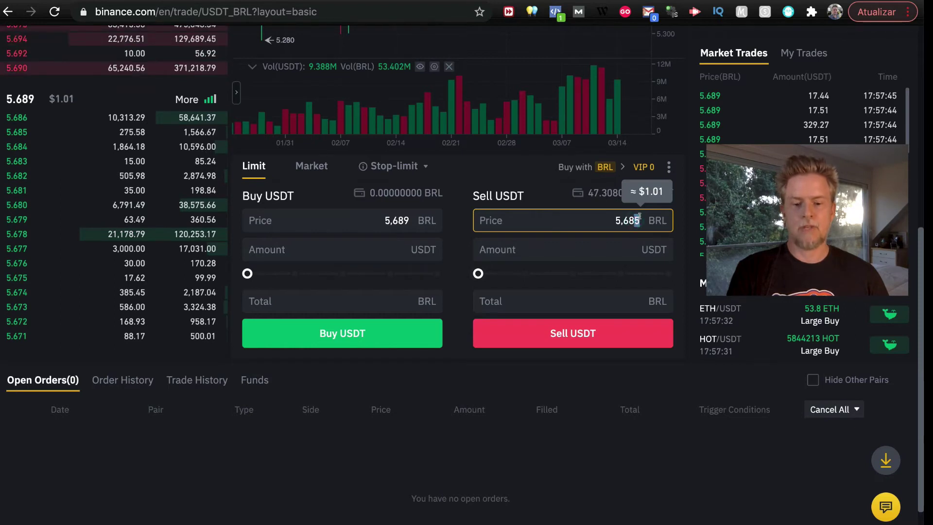
text(3)
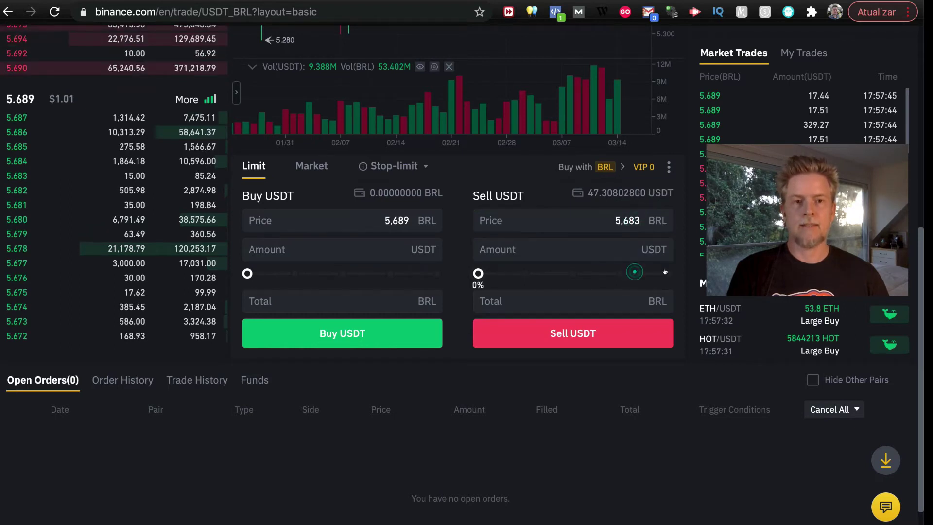
click(666, 273)
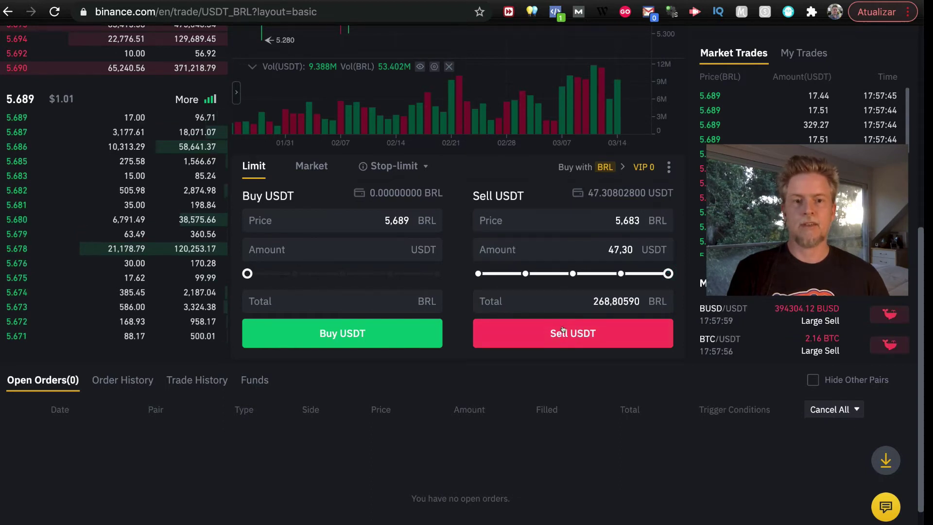
drag(745, 220, 751, 447)
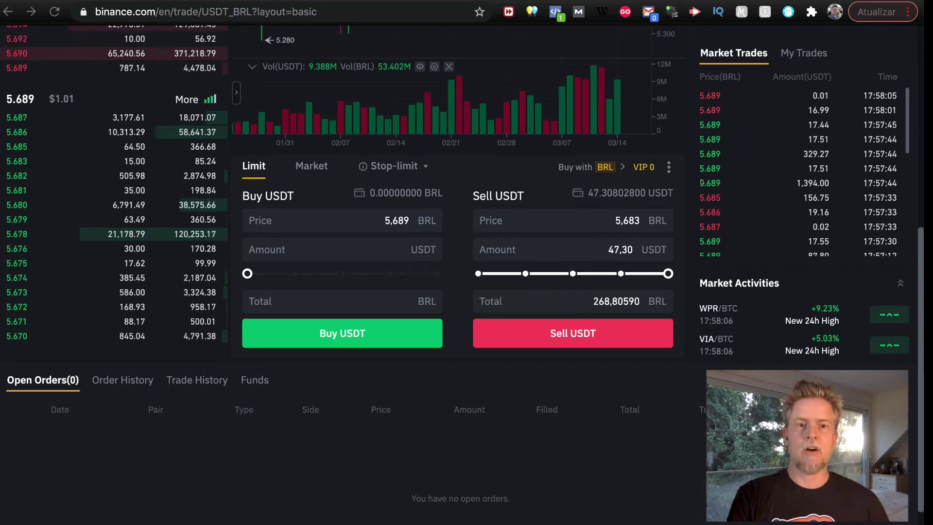
Step: Change the sell price to 5,686 BRL and place the limit sell order for the full 47,30 USDT
click(634, 219)
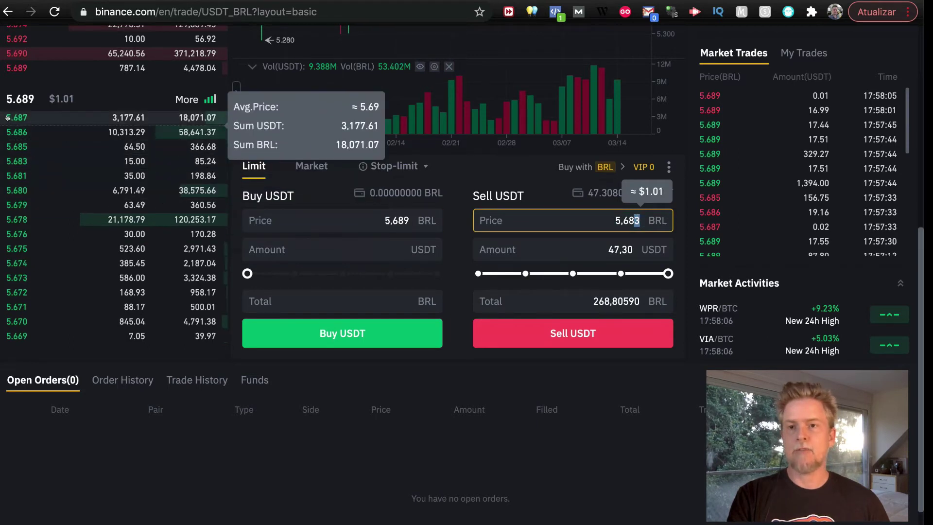
text(6)
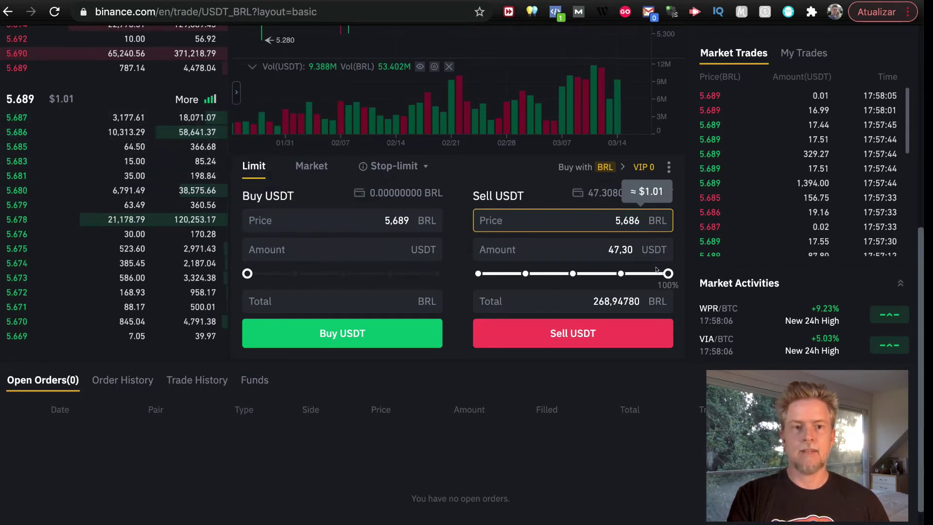
mouse_move(664, 265)
mouse_down()
mouse_move(646, 273)
mouse_move(668, 273)
mouse_up()
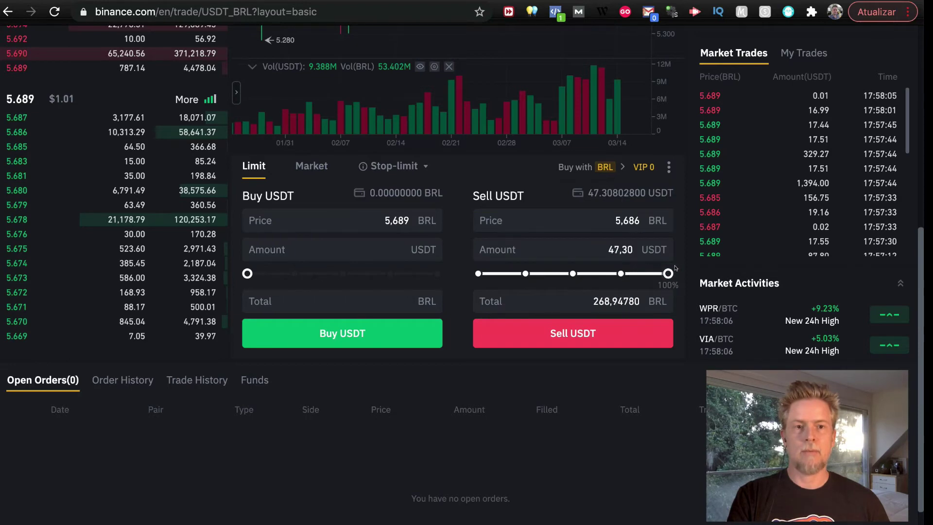
click(606, 219)
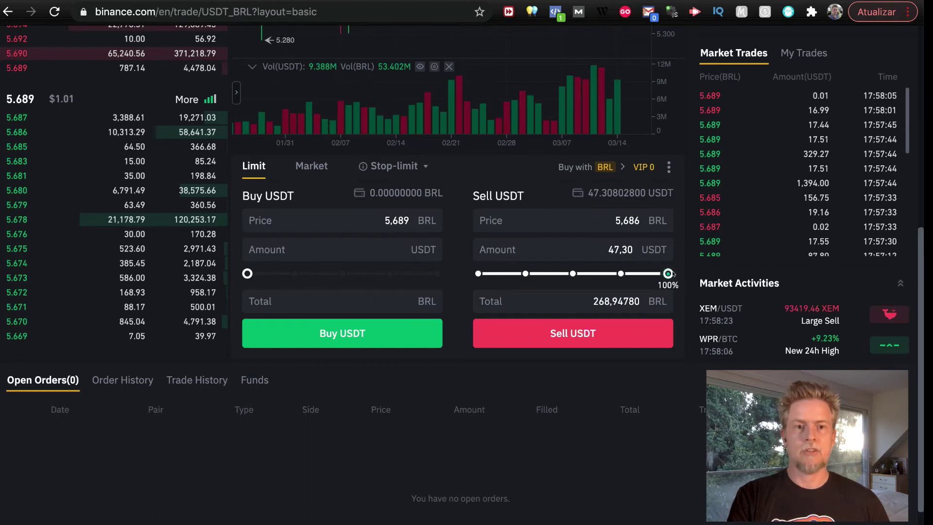
mouse_move(13, 118)
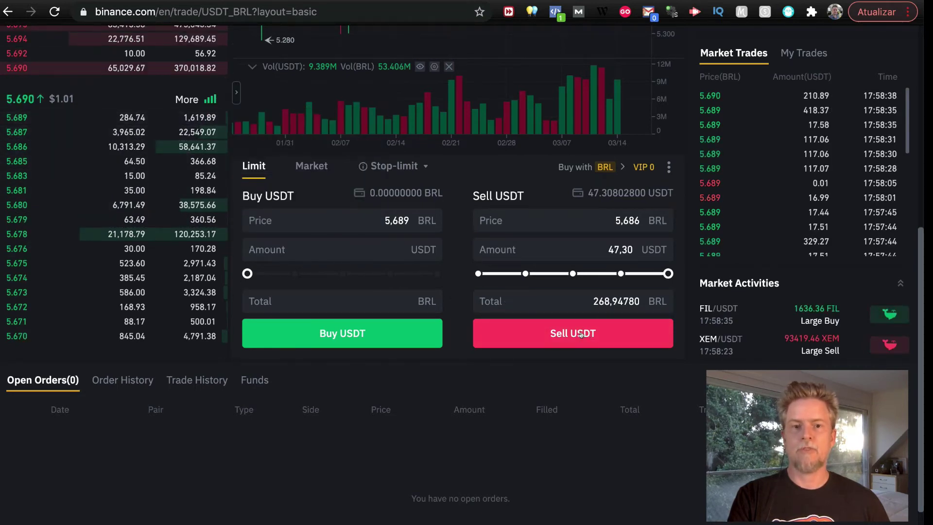
click(575, 332)
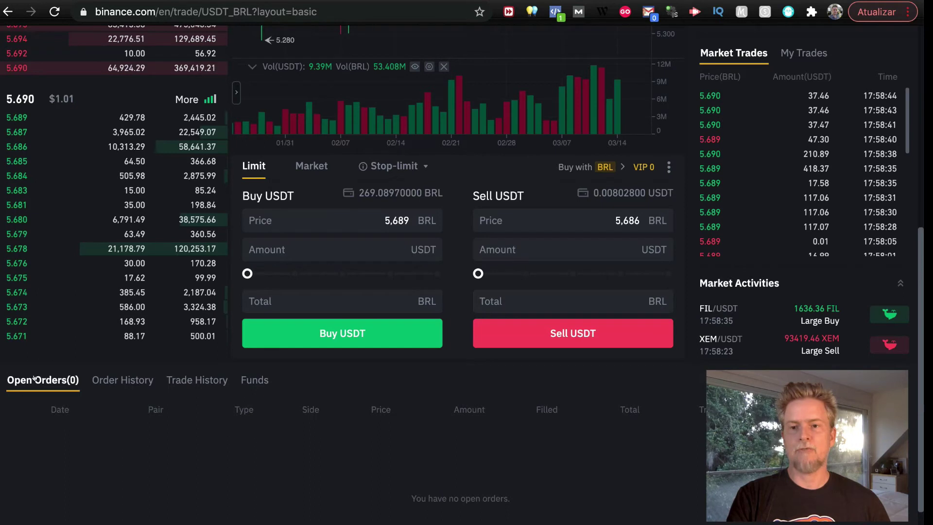
Step: Check the order history for the USDT/BRL limit sell order
click(118, 378)
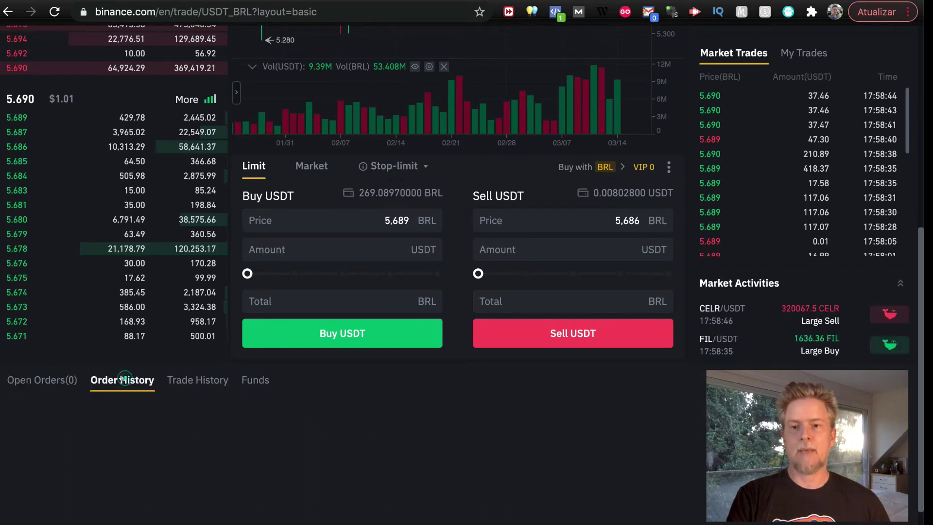
scroll(301, 422, down, 1)
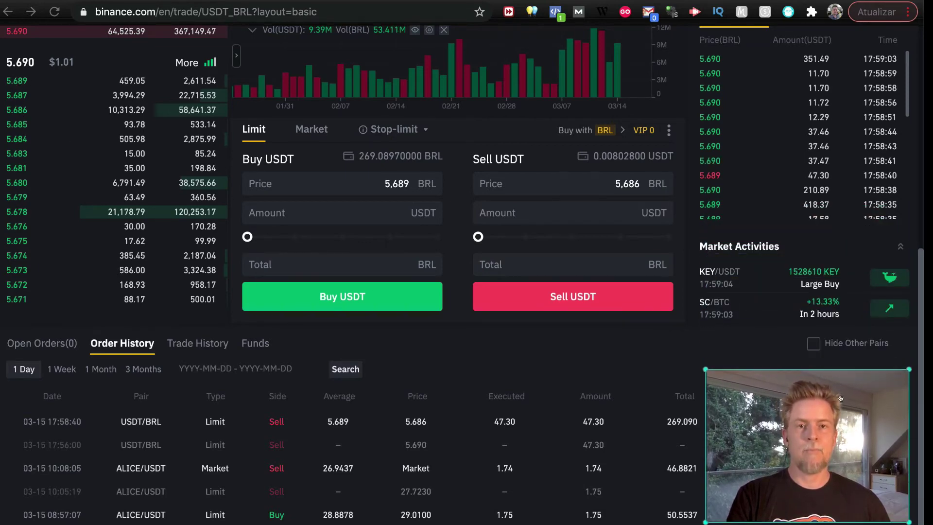
Step: Go to the Fiat and Spot wallet and highlight the total Brazilian Real balance to review it
scroll(689, 316, up, 8)
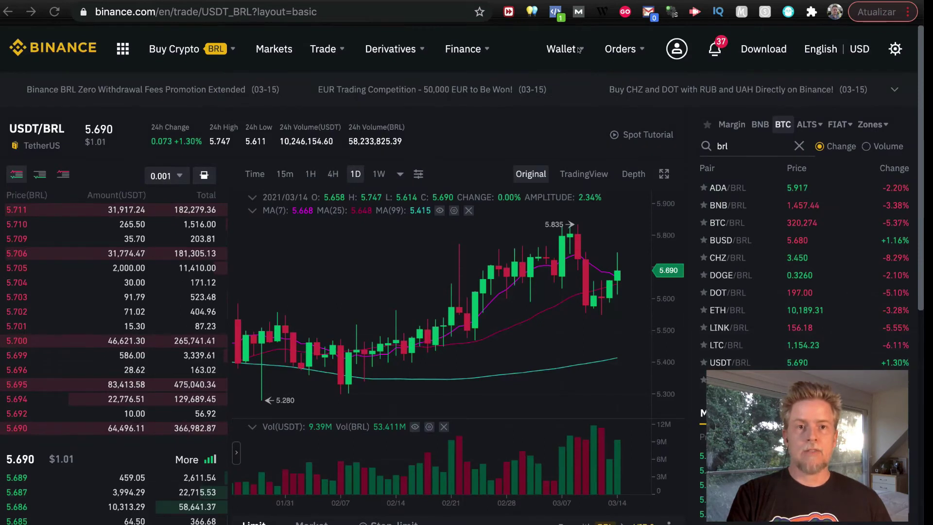
mouse_move(561, 49)
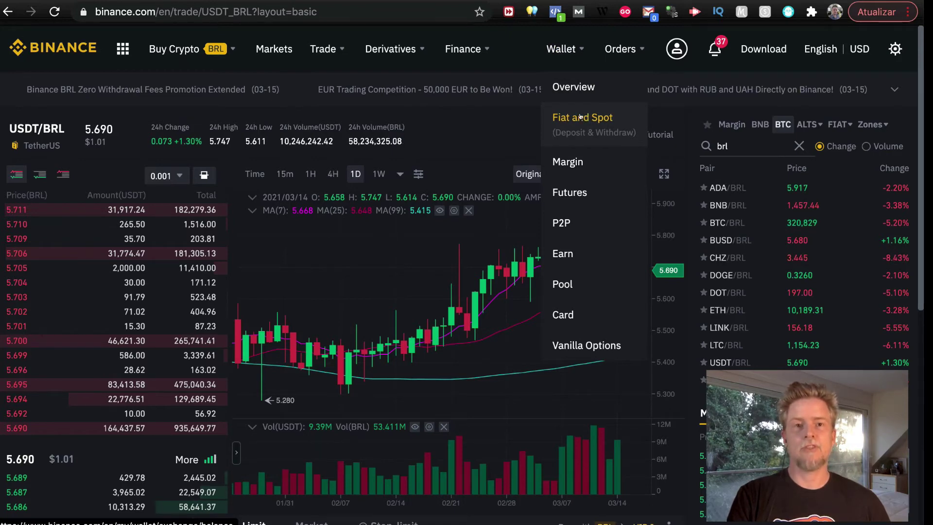
click(581, 117)
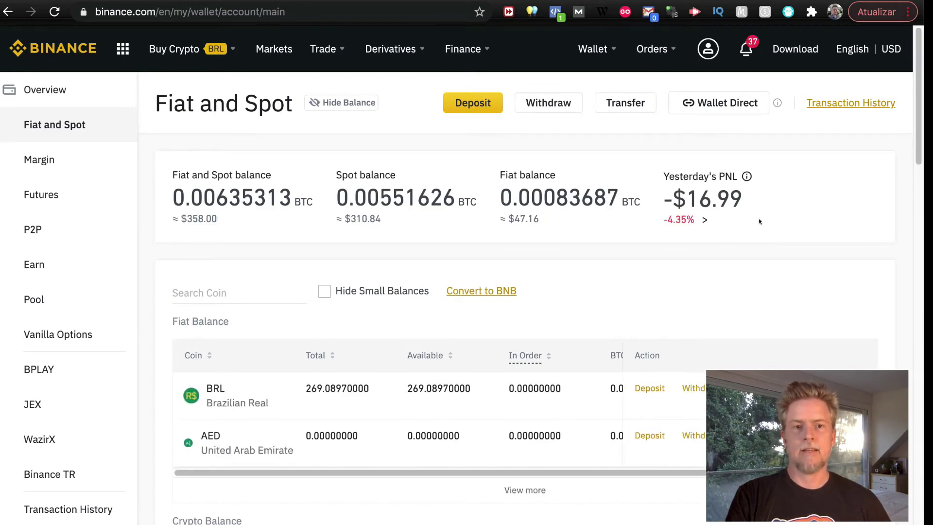
scroll(752, 253, down, 5)
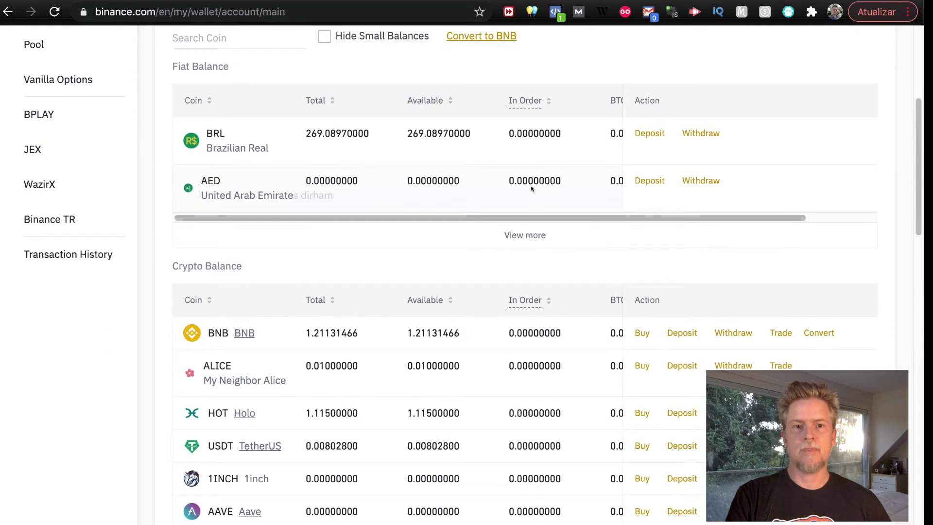
drag(303, 130, 361, 128)
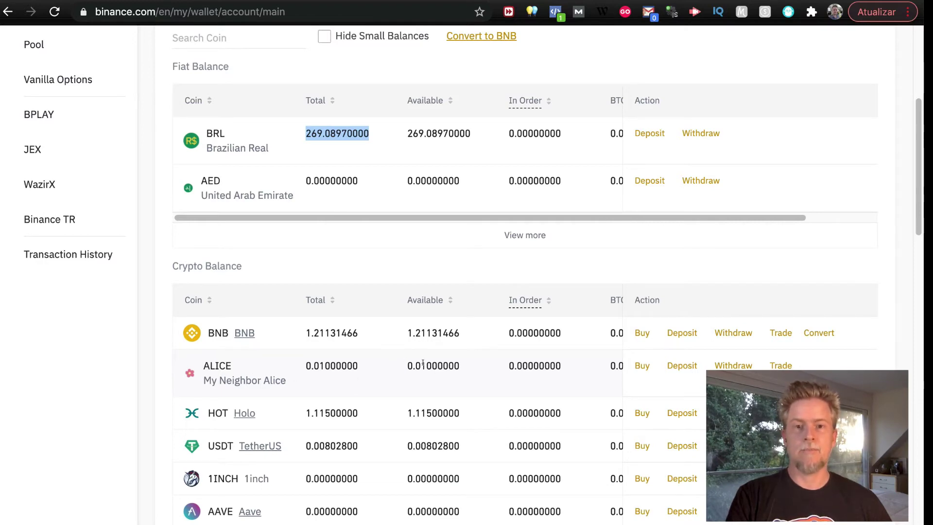
scroll(422, 364, up, 5)
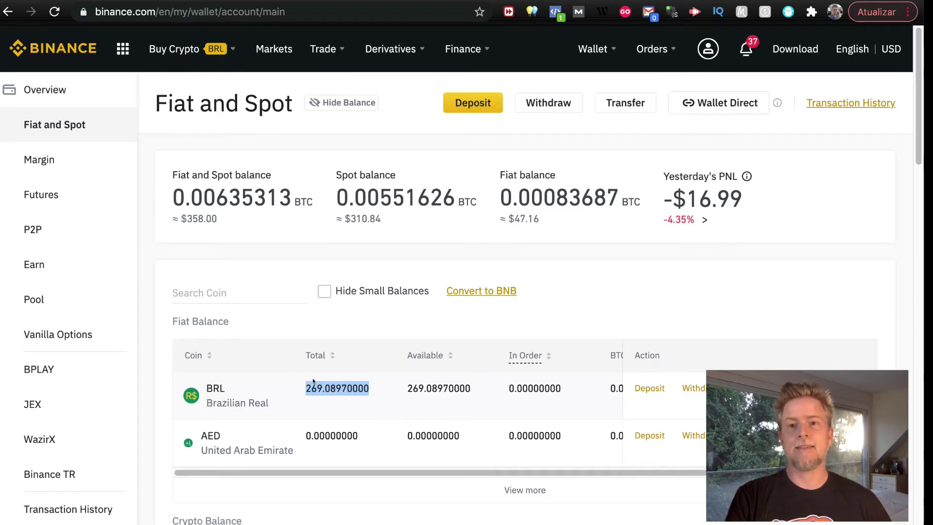
mouse_move(608, 52)
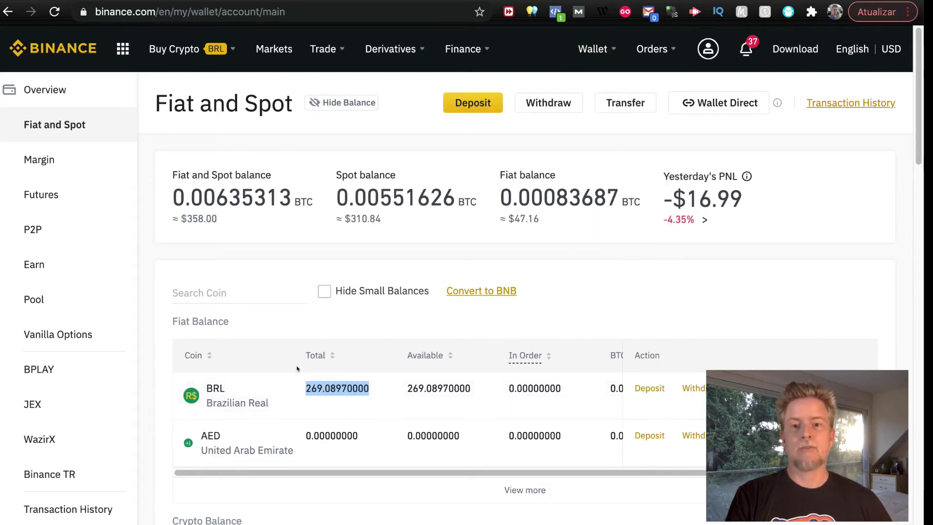
click(589, 254)
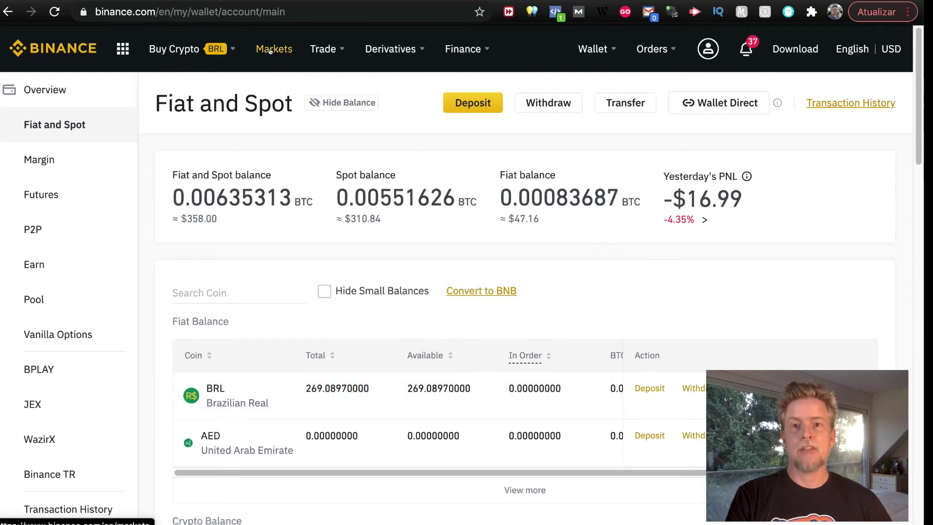
Step: Open the Classic trading view and filter the trading pairs by "brl"
mouse_move(323, 48)
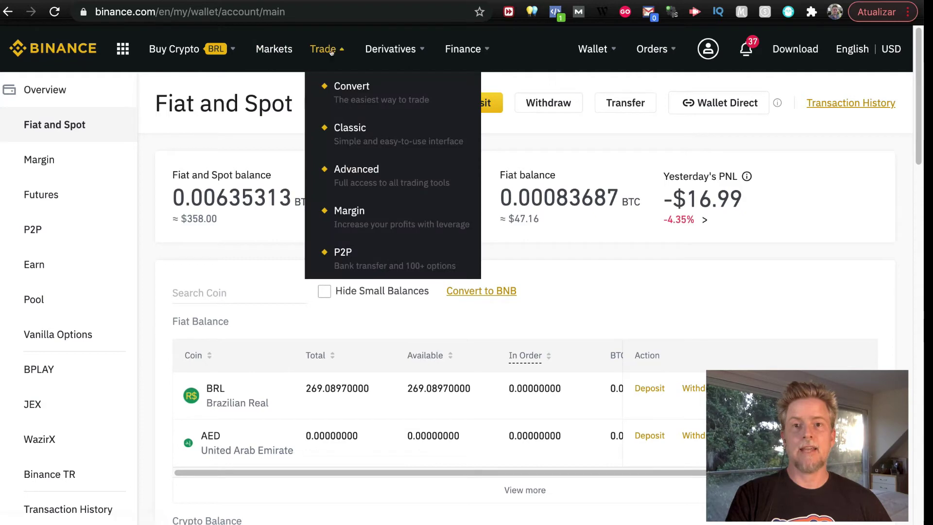
click(358, 127)
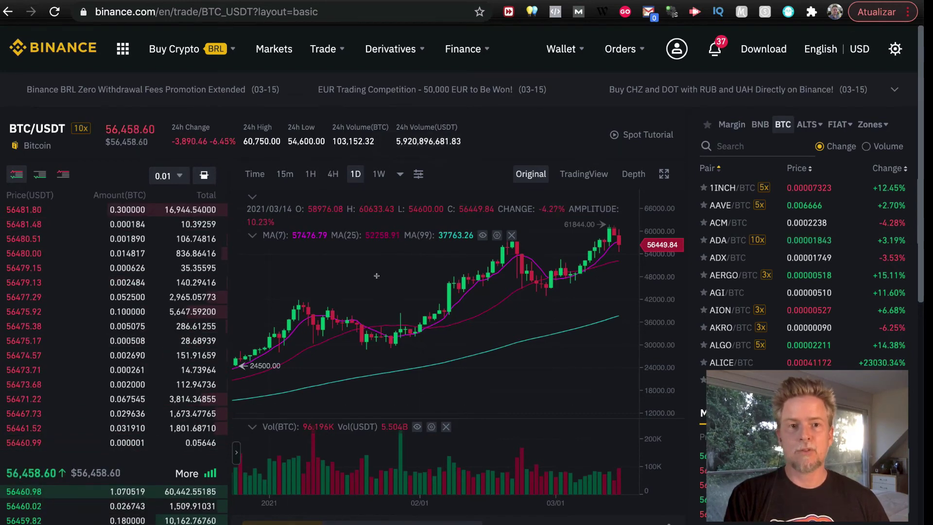
click(740, 141)
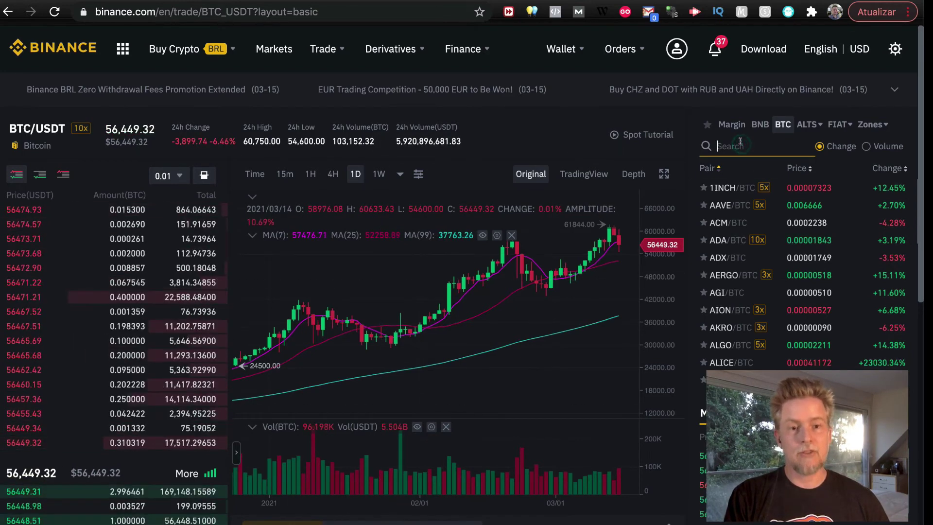
text(br)
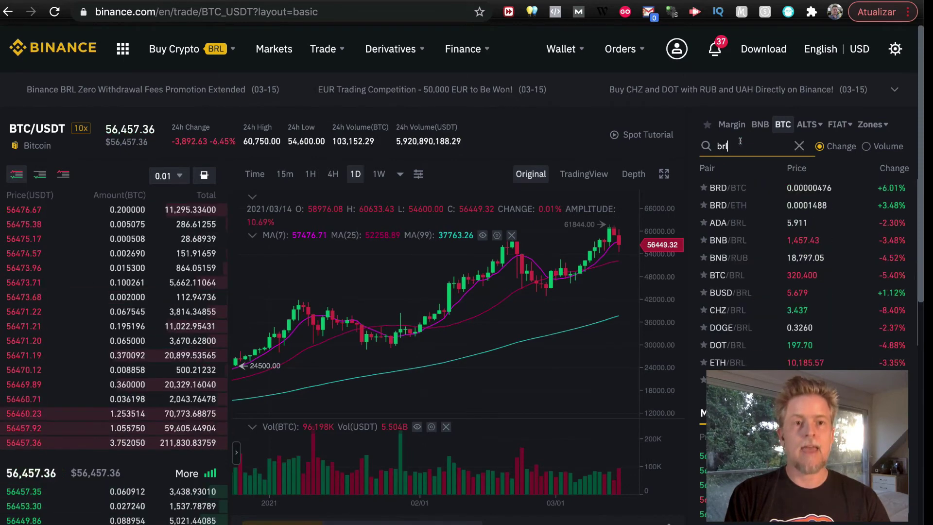
text(l)
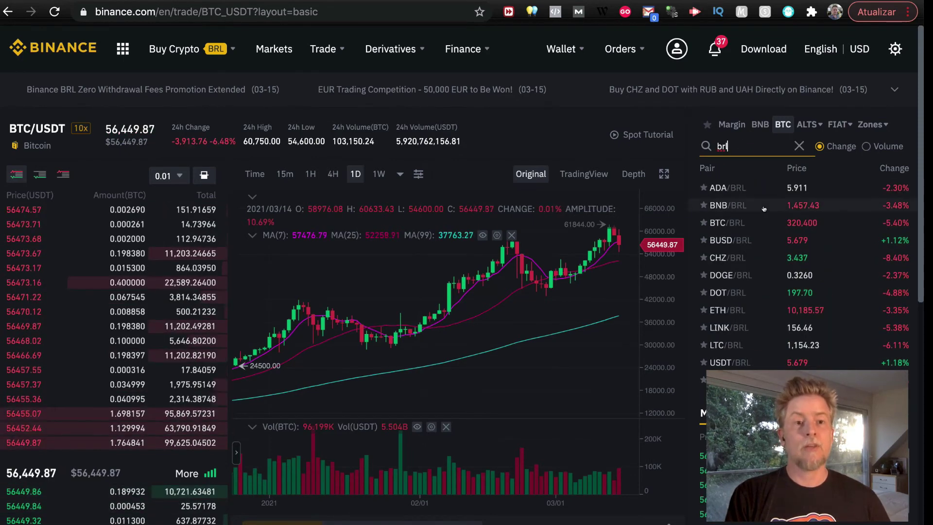
scroll(757, 194, down, 1)
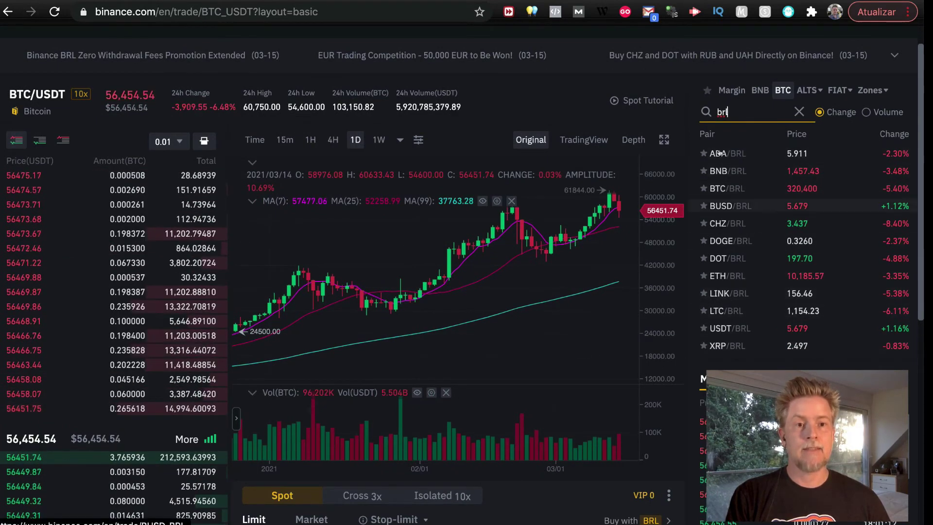
scroll(735, 213, down, 1)
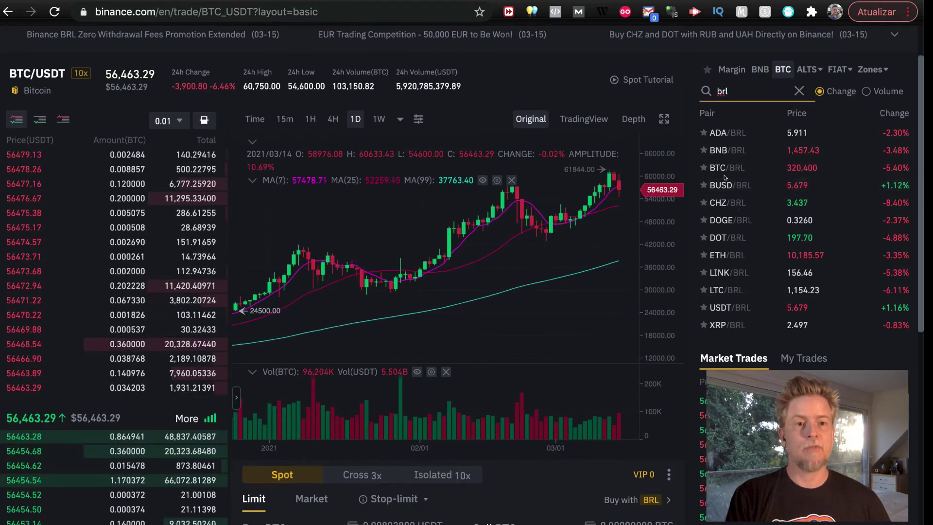
Step: Search the trading pairs for "usdt" and look through the USDT pairs
drag(732, 90, 715, 89)
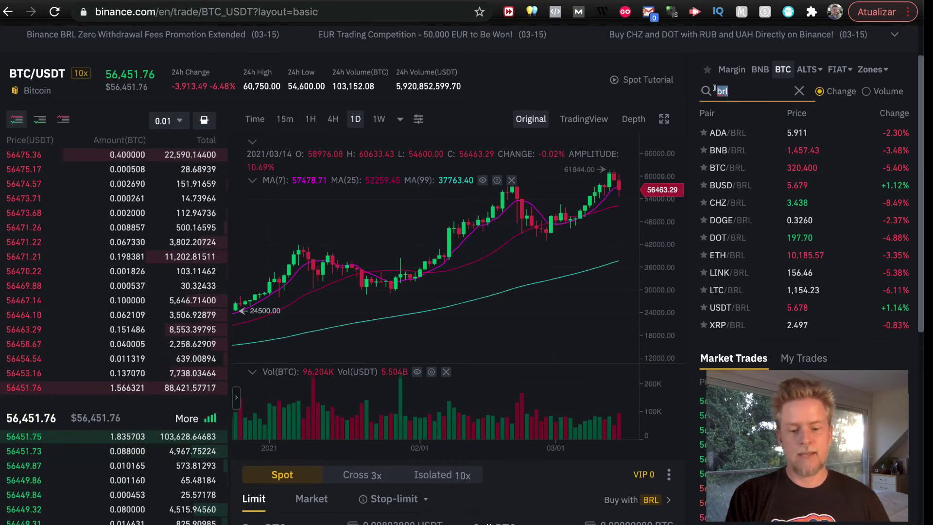
text(usdt)
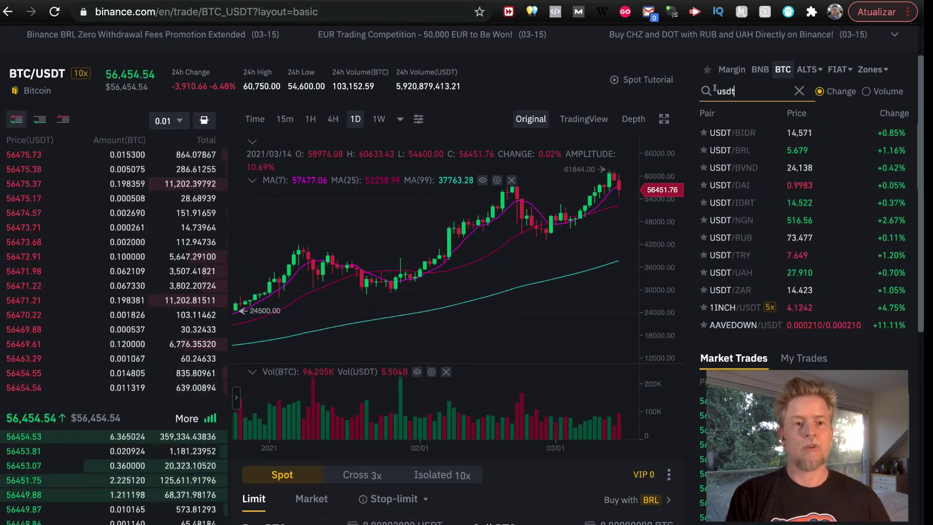
scroll(727, 193, down, 10)
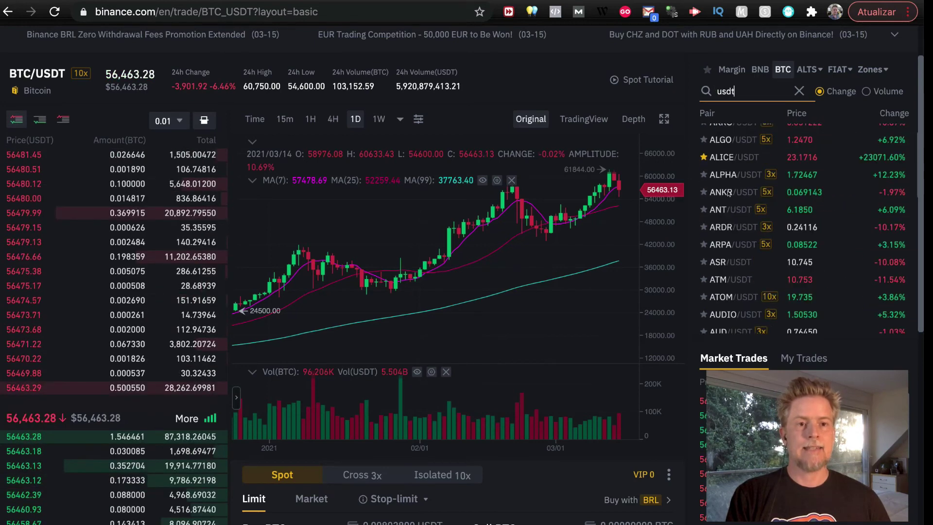
scroll(727, 194, up, 10)
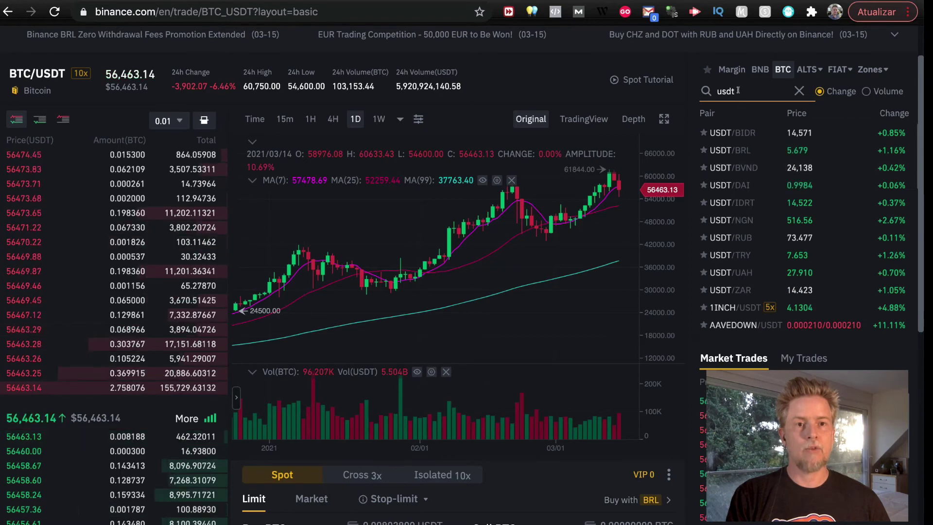
Step: Replace the pair search with "brl" and review the pairs tradable against the Brazilian real
key(super+a)
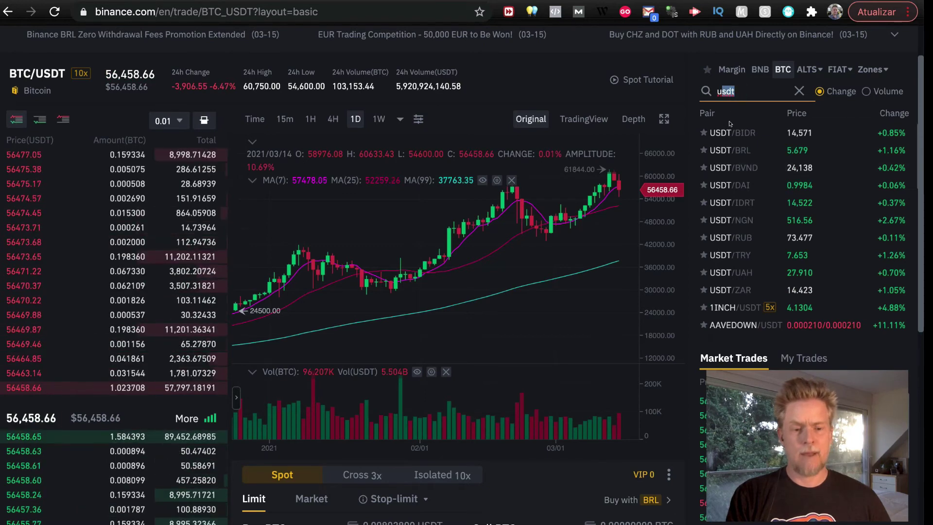
text(brl)
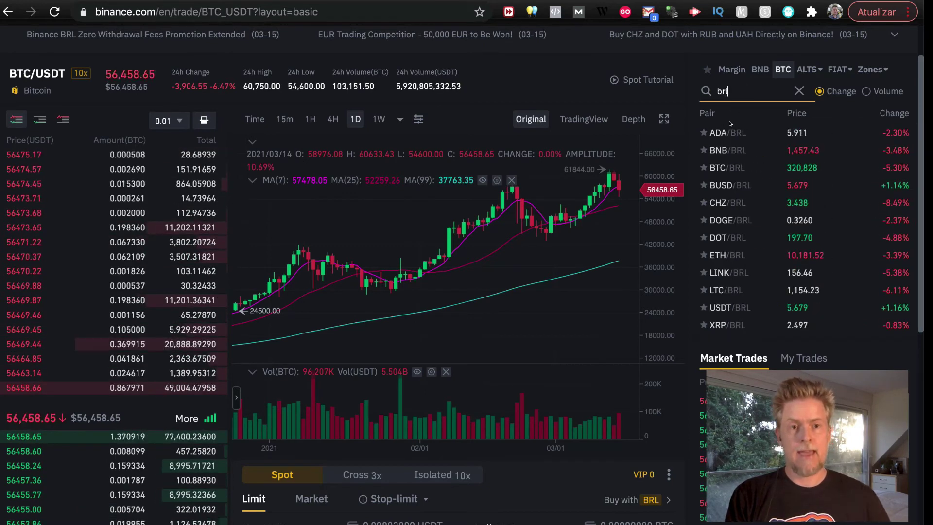
scroll(738, 180, down, 3)
scroll(739, 181, down, 3)
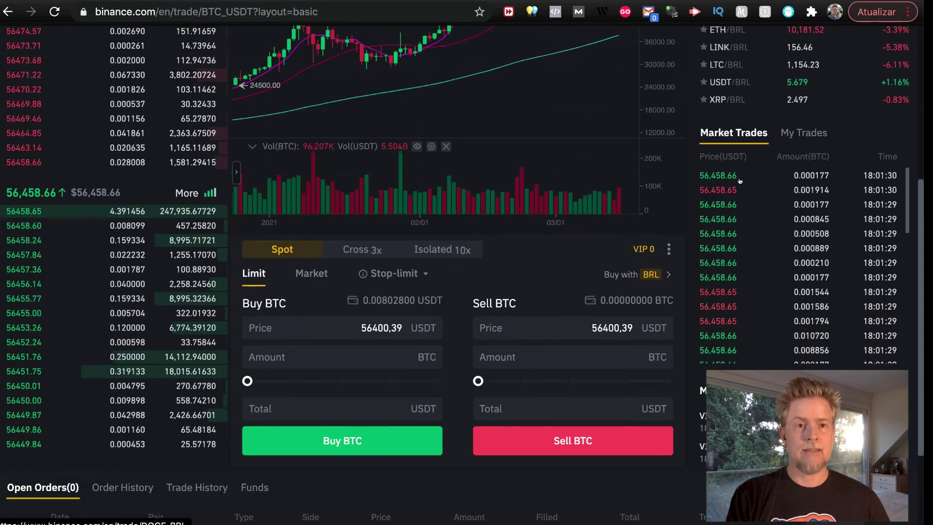
scroll(740, 180, up, 4)
scroll(739, 180, up, 1)
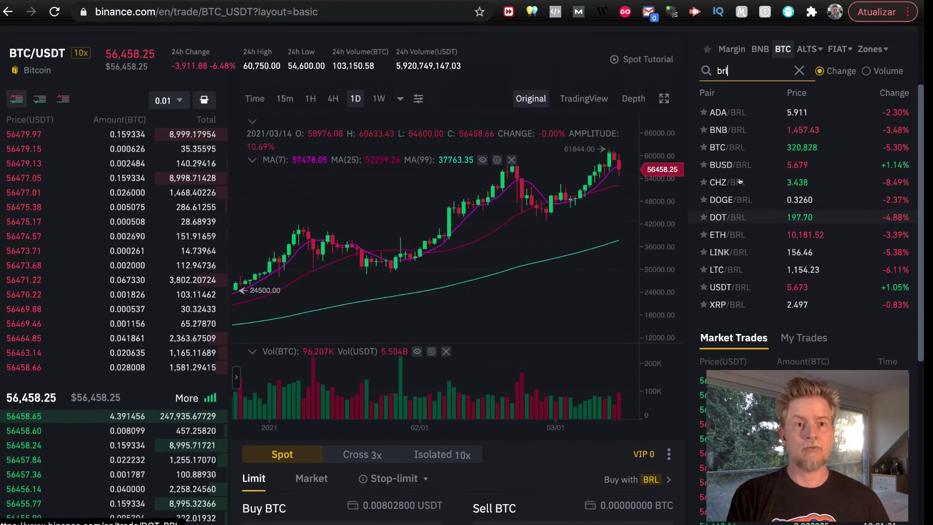